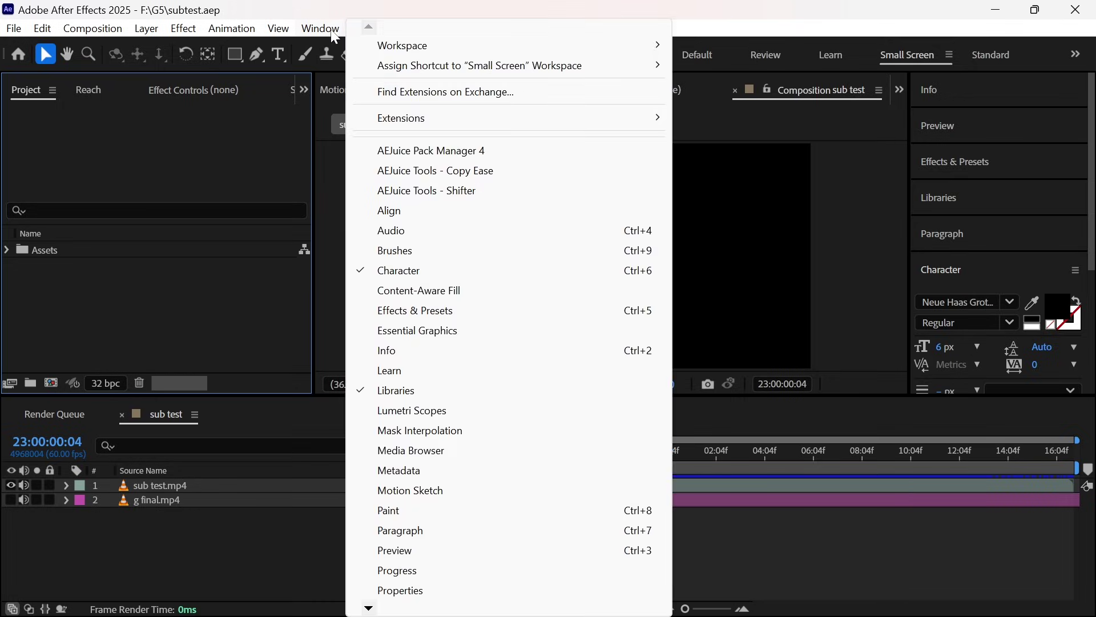
Open the SF-Subtitles extension panel and enlarge it beside the viewer by dragging the panel dividers
{"action": "mouse_move", "coordinate": [369, 609]}
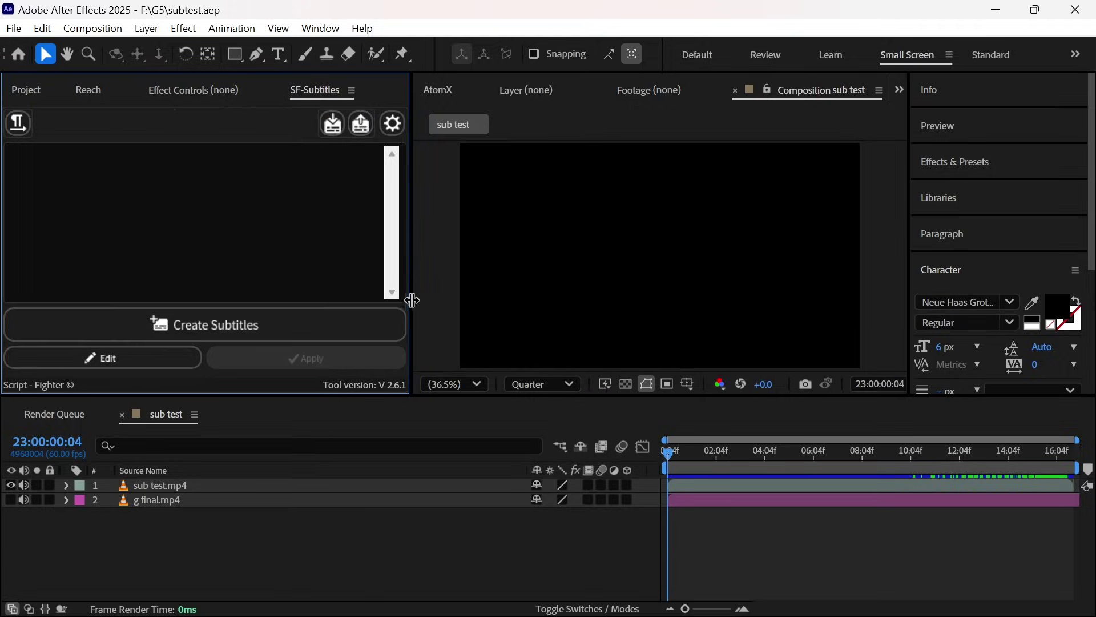
{"action": "left_click_drag", "start_coordinate": [445, 400], "coordinate": [484, 470]}
{"action": "left_click_drag", "start_coordinate": [404, 409], "coordinate": [245, 440]}
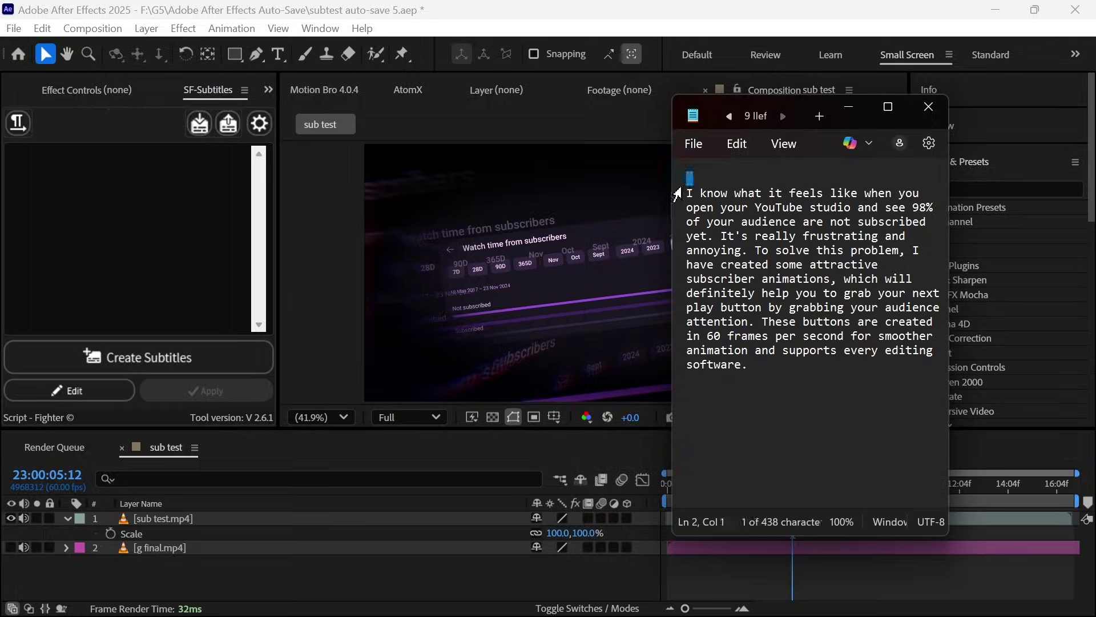
Copy the whole subtitle paragraph from Notepad and paste it into the SF-Subtitles script box
{"action": "left_click_drag", "start_coordinate": [677, 194], "coordinate": [750, 361]}
{"action": "key", "text": "ctrl+c"}
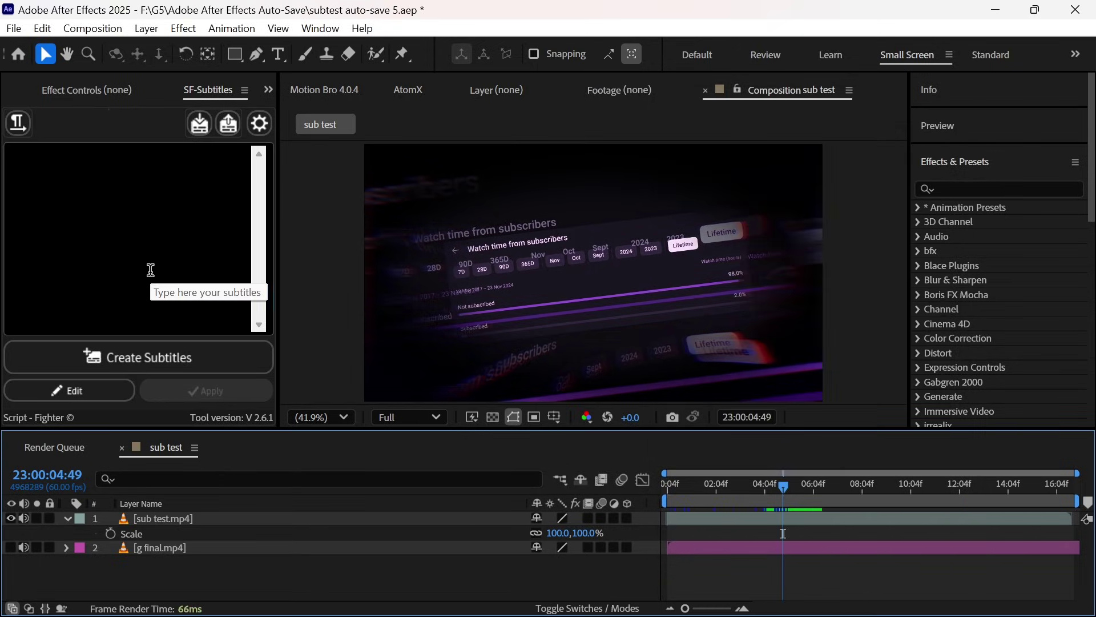
{"action": "left_click", "coordinate": [150, 270]}
{"action": "key", "text": "ctrl+v"}
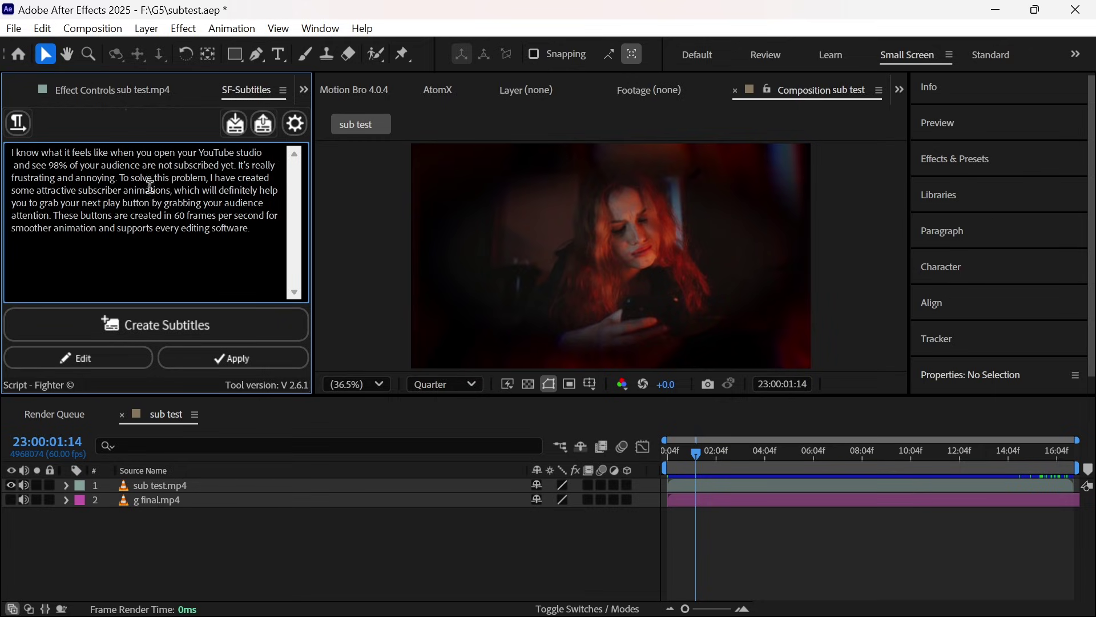
Break the script onto new lines after 'yet', 'annoying.' and 'To solve this problem,'
{"action": "key", "text": "Return"}
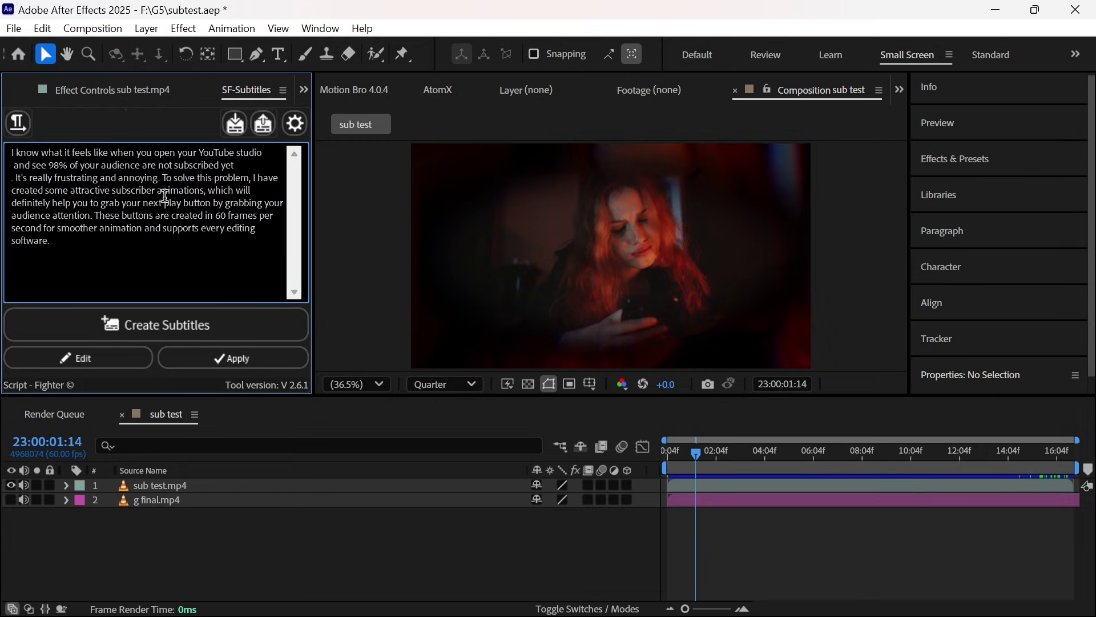
{"action": "key", "text": "Return"}
{"action": "left_click", "coordinate": [102, 191]}
{"action": "key", "text": "Return"}
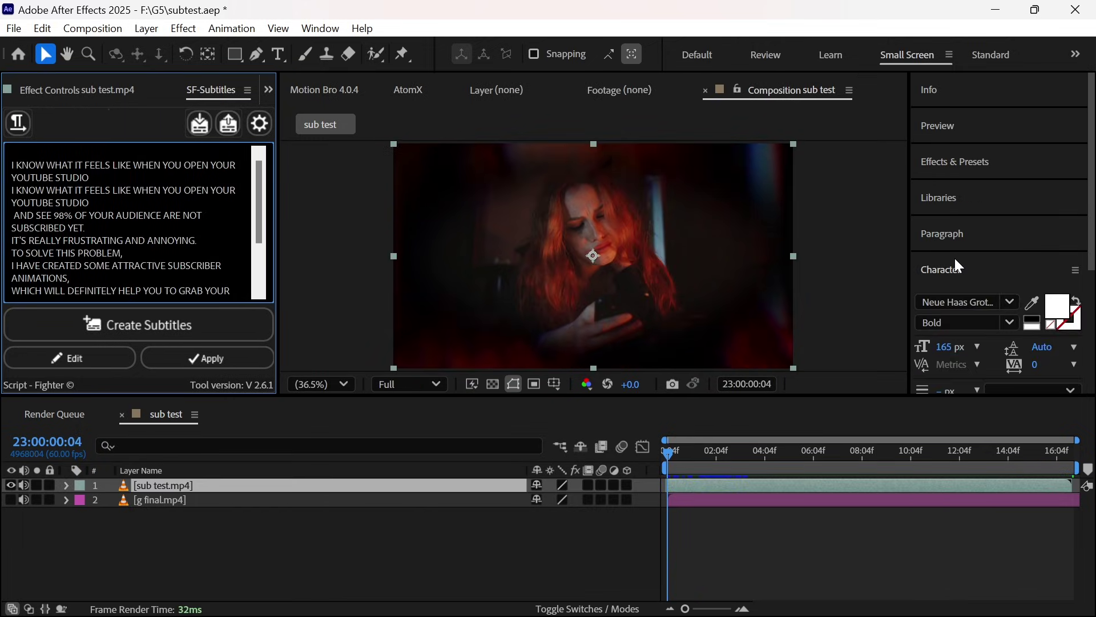
Filter the Character panel fonts with 'mont', then bring up the SF-Subtitles settings
{"action": "scroll", "coordinate": [965, 246], "scroll_direction": "down", "scroll_amount": 3}
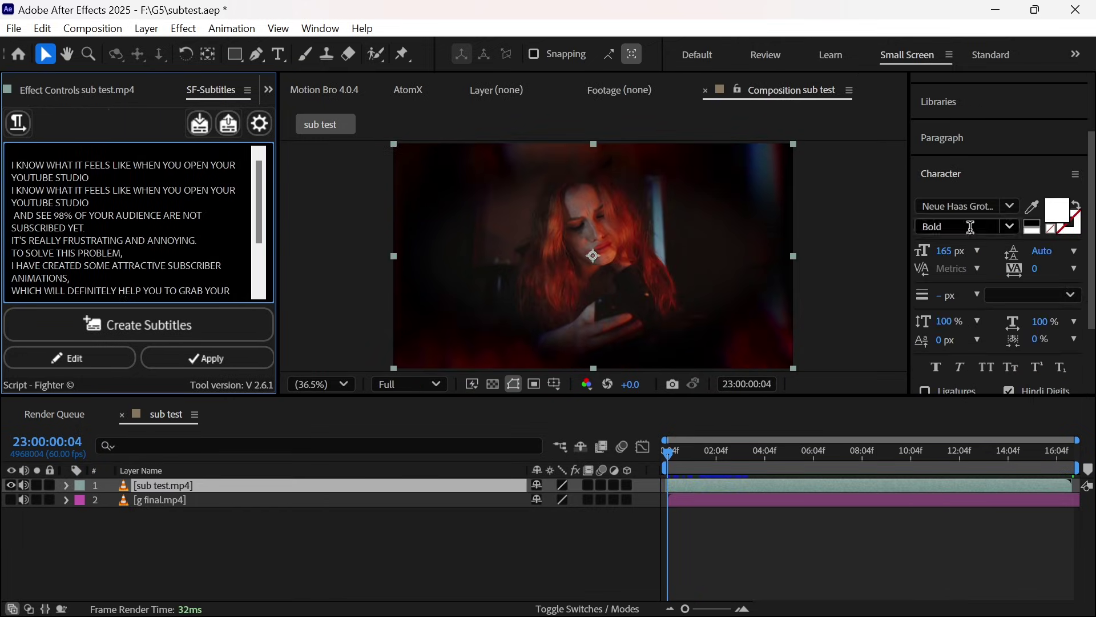
{"action": "left_click", "coordinate": [985, 204]}
{"action": "type", "text": "mont"}
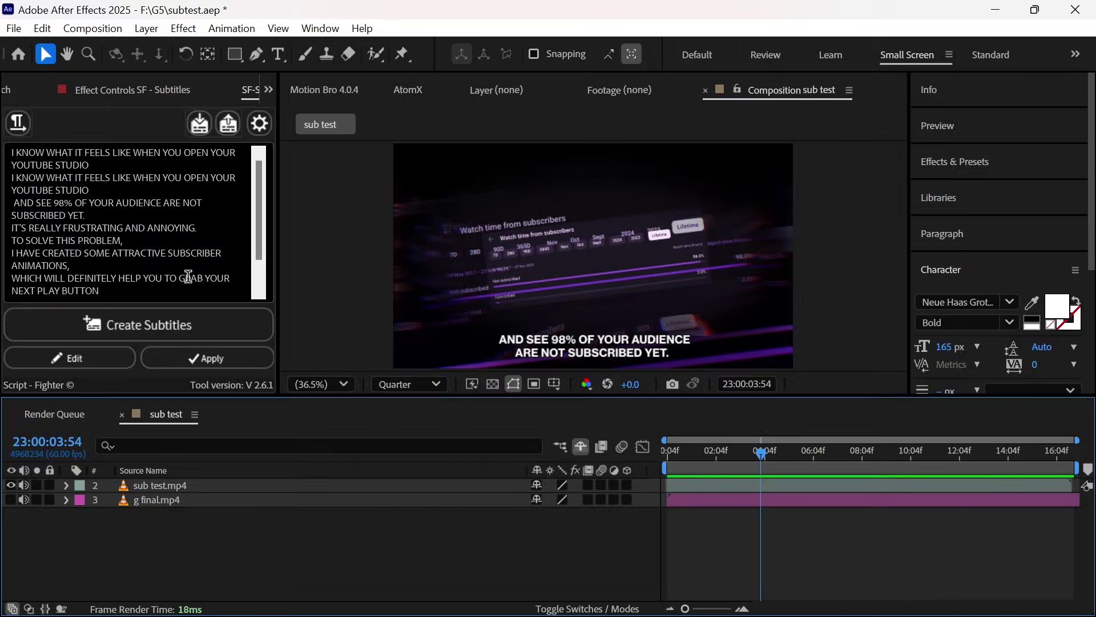
{"action": "left_click", "coordinate": [264, 123]}
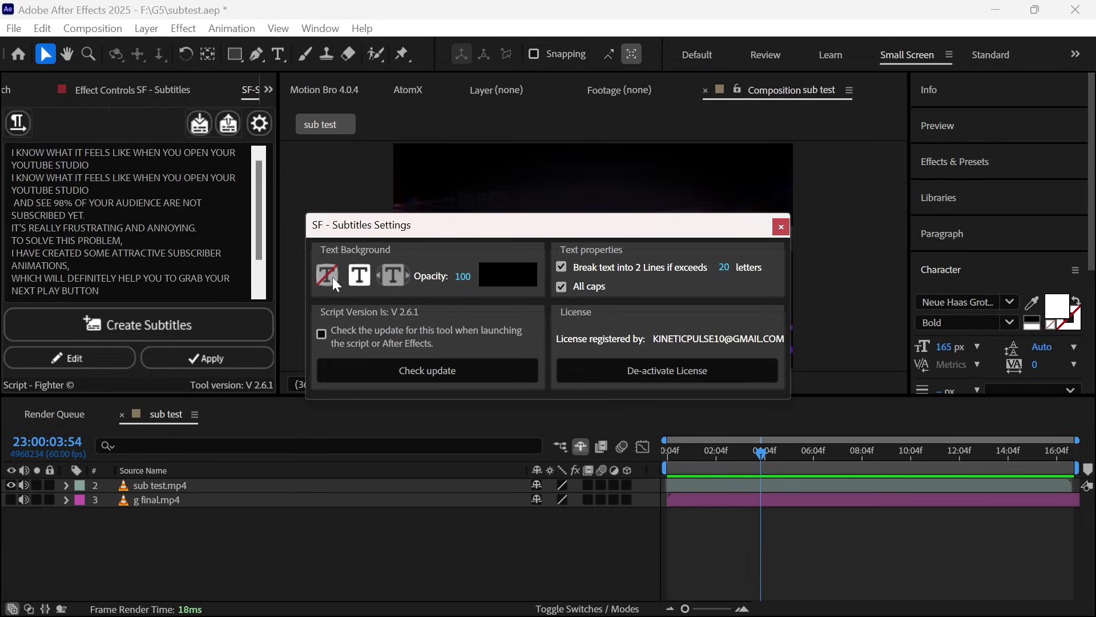
Give the subtitles a boxed background style with a chosen colour and 50 opacity
{"action": "left_click", "coordinate": [334, 279]}
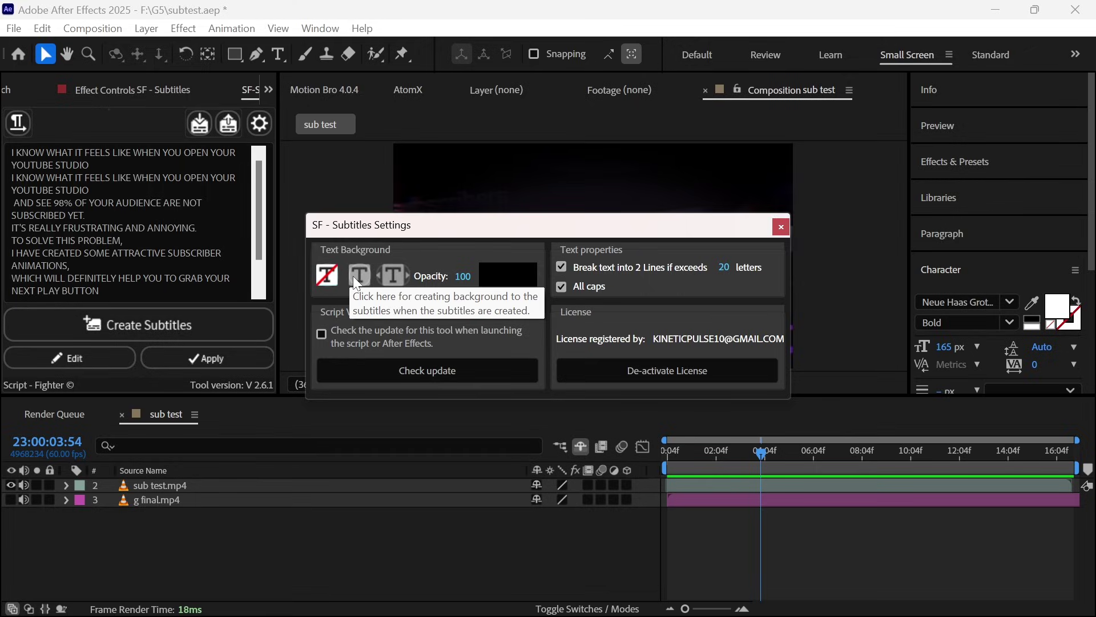
{"action": "left_click", "coordinate": [354, 278]}
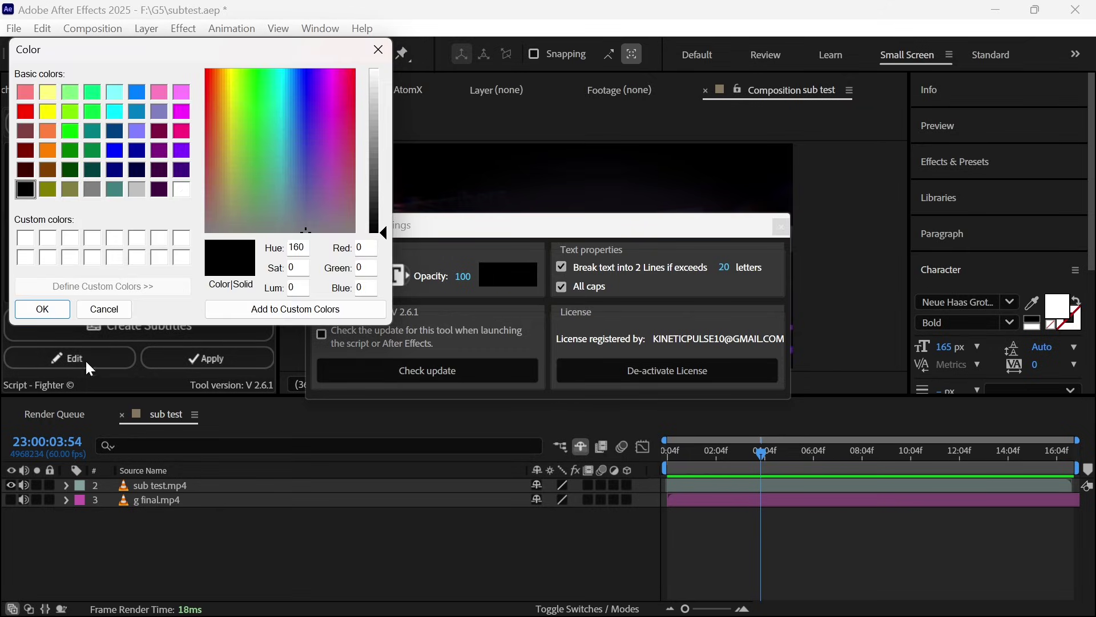
{"action": "left_click", "coordinate": [48, 111]}
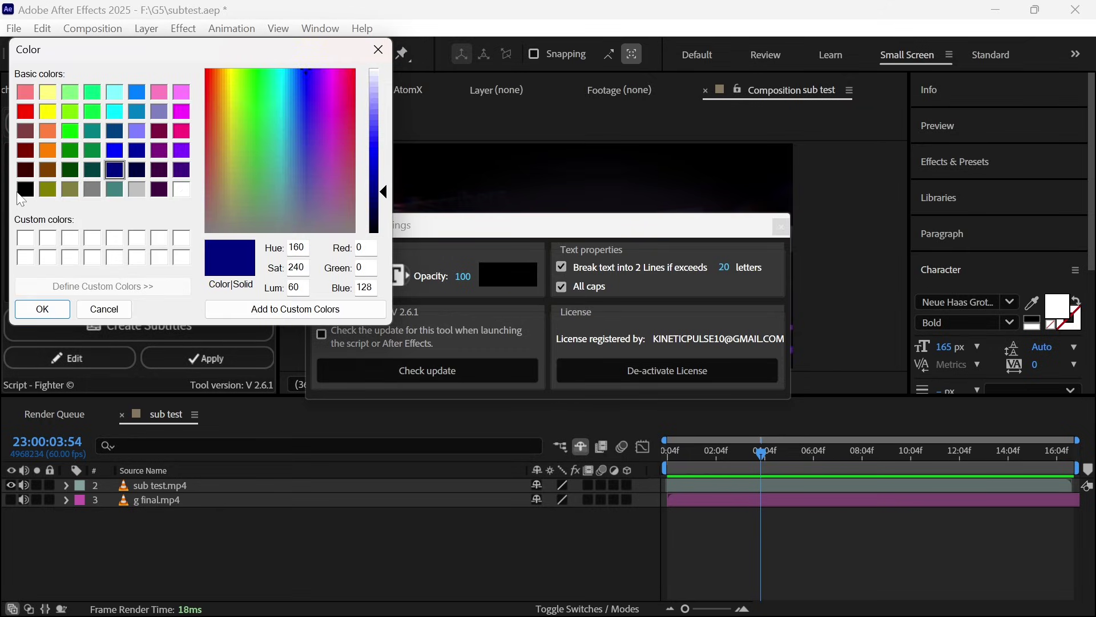
{"action": "left_click", "coordinate": [39, 308]}
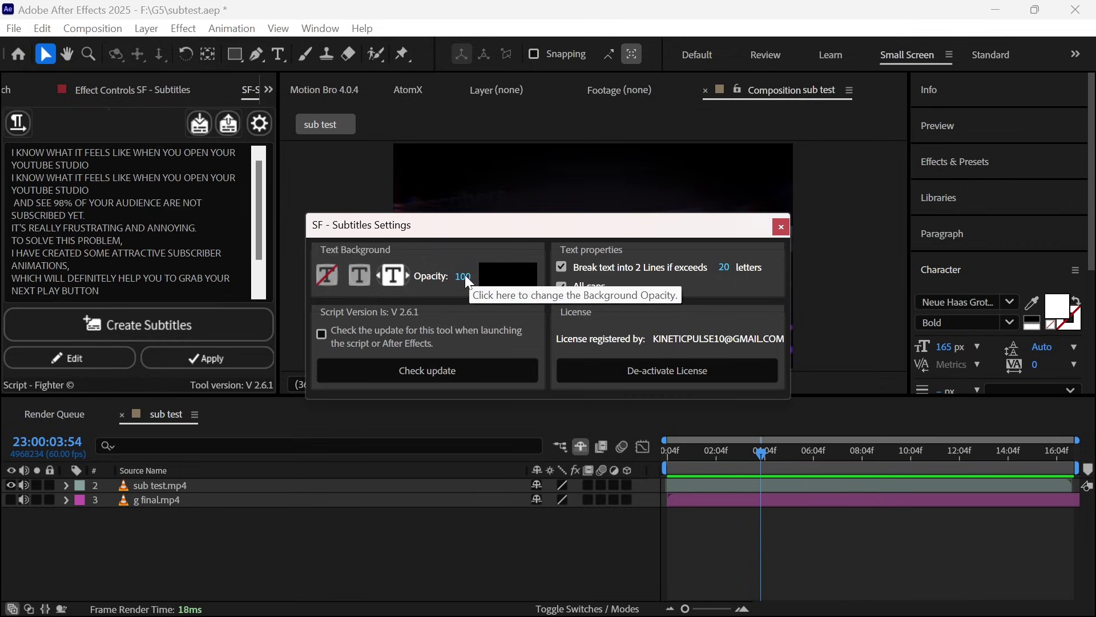
{"action": "left_click", "coordinate": [463, 276]}
{"action": "type", "text": "0"}
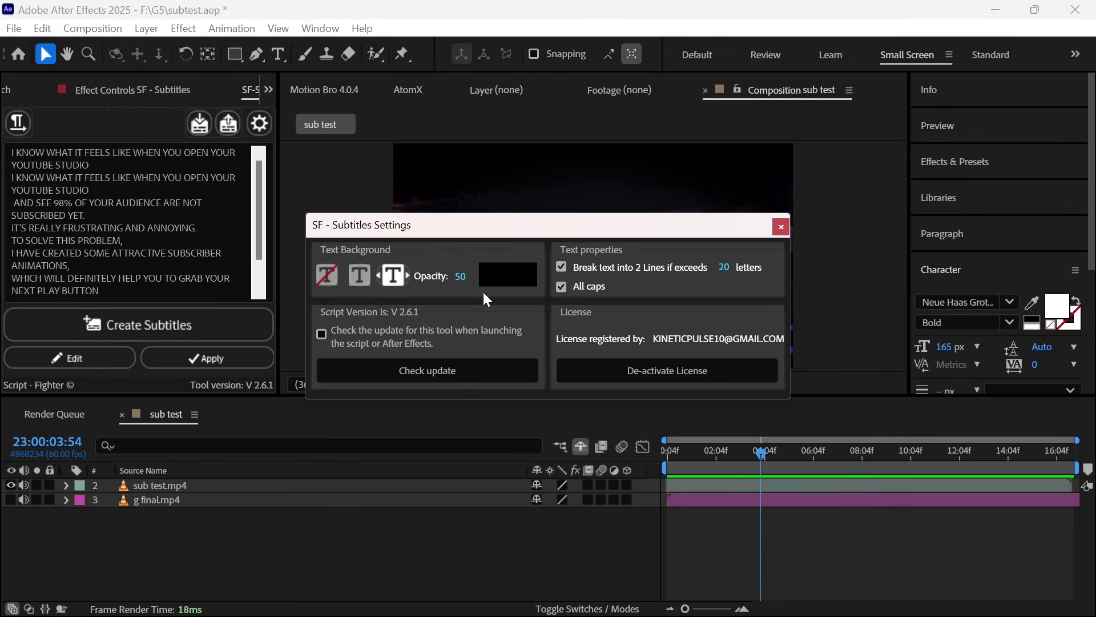
{"action": "left_click", "coordinate": [359, 279]}
{"action": "left_click", "coordinate": [780, 227]}
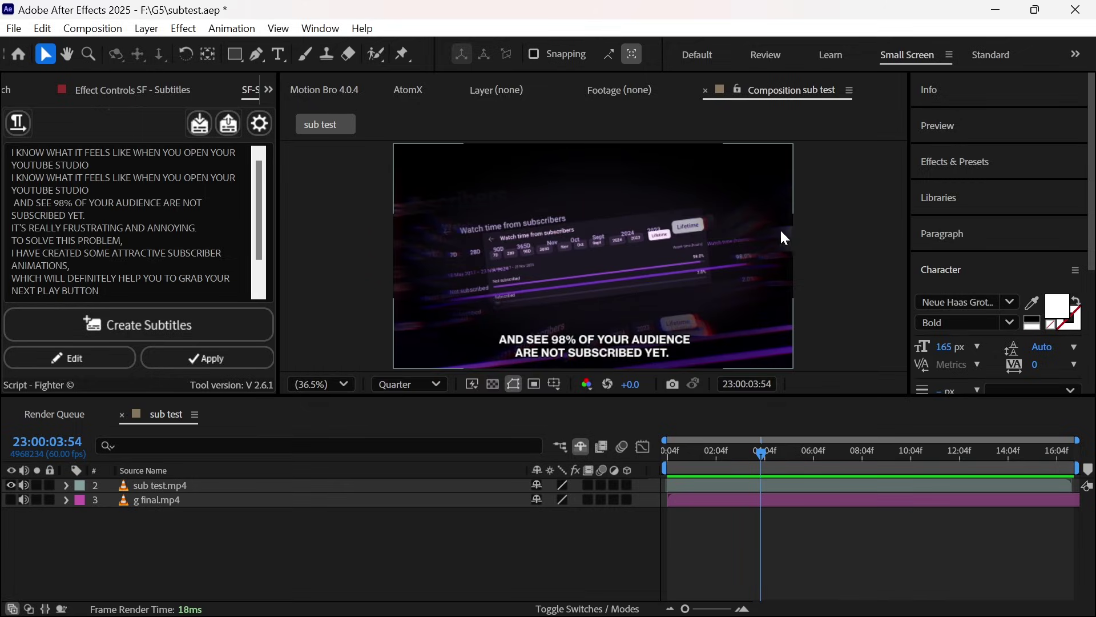
Generate the subtitle layers from the script and preview a caption near 2 seconds
{"action": "left_click", "coordinate": [179, 329]}
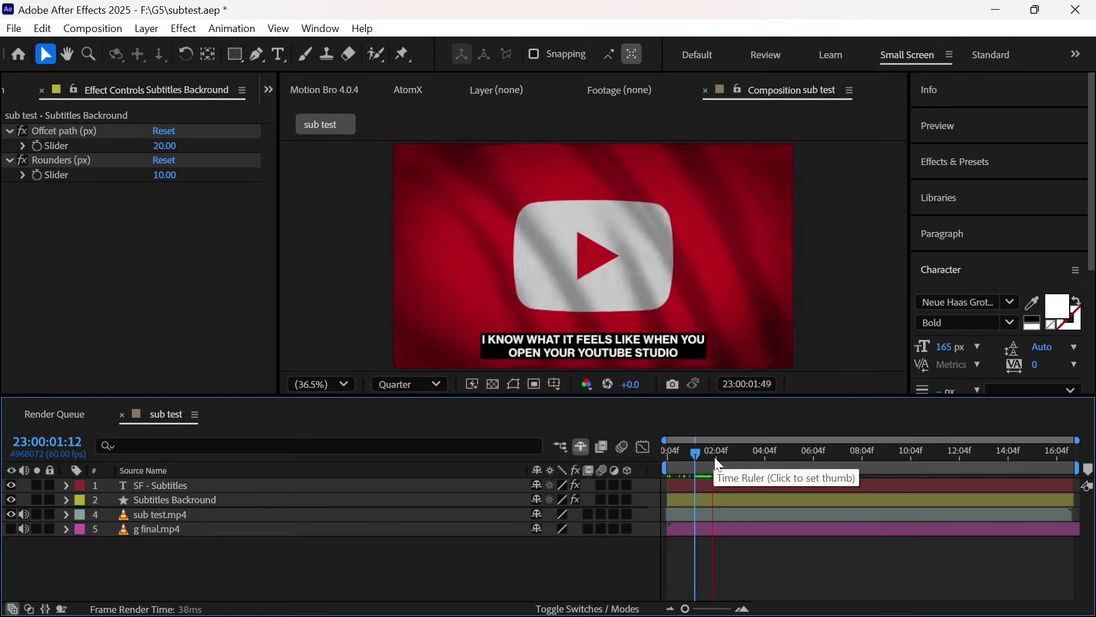
{"action": "left_click_drag", "start_coordinate": [718, 460], "coordinate": [715, 457]}
{"action": "scroll", "coordinate": [365, 371], "scroll_direction": "up", "scroll_amount": 3}
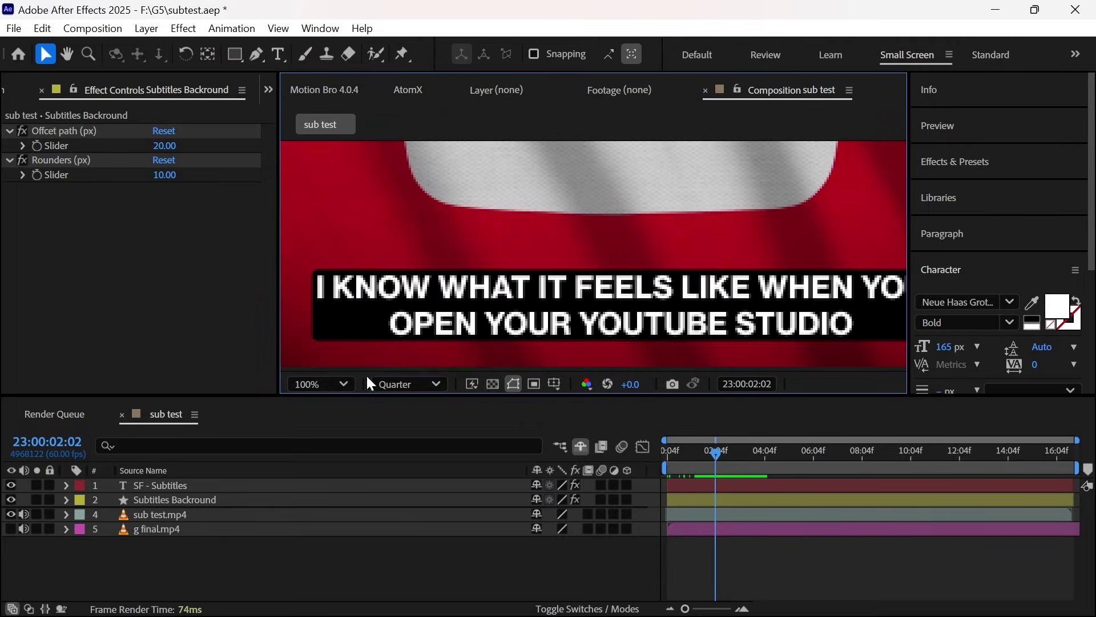
{"action": "scroll", "coordinate": [639, 303], "scroll_direction": "down", "scroll_amount": 2}
{"action": "scroll", "coordinate": [640, 319], "scroll_direction": "up", "scroll_amount": 2}
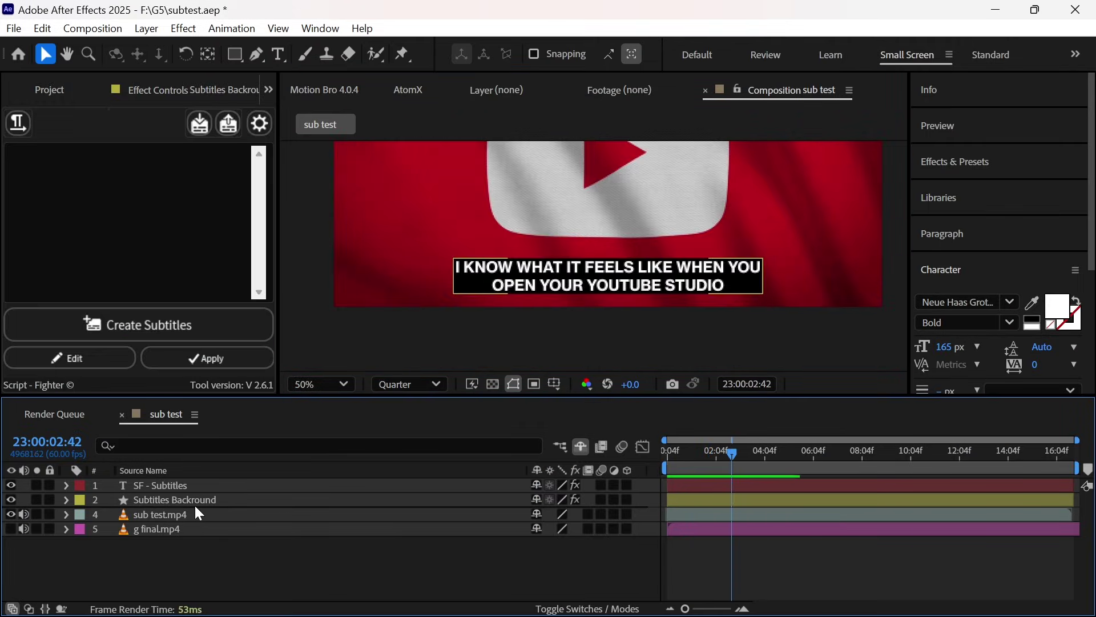
Set the Subtitles Backround layer's offset path to 54 px and corner rounding to 11 px
{"action": "left_click", "coordinate": [196, 505]}
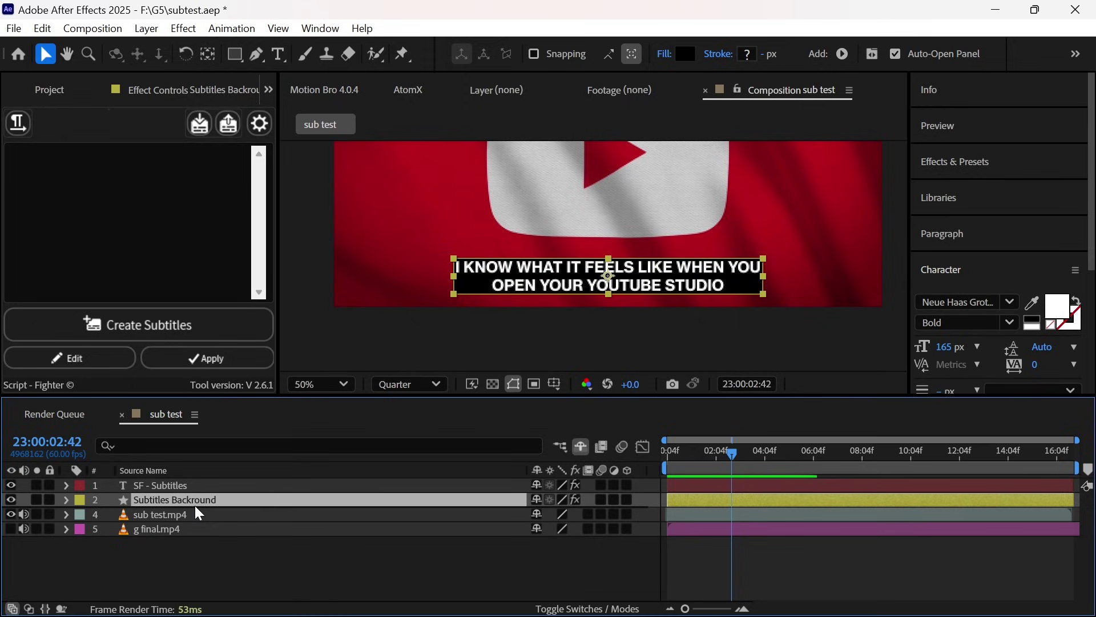
{"action": "key", "text": "F3"}
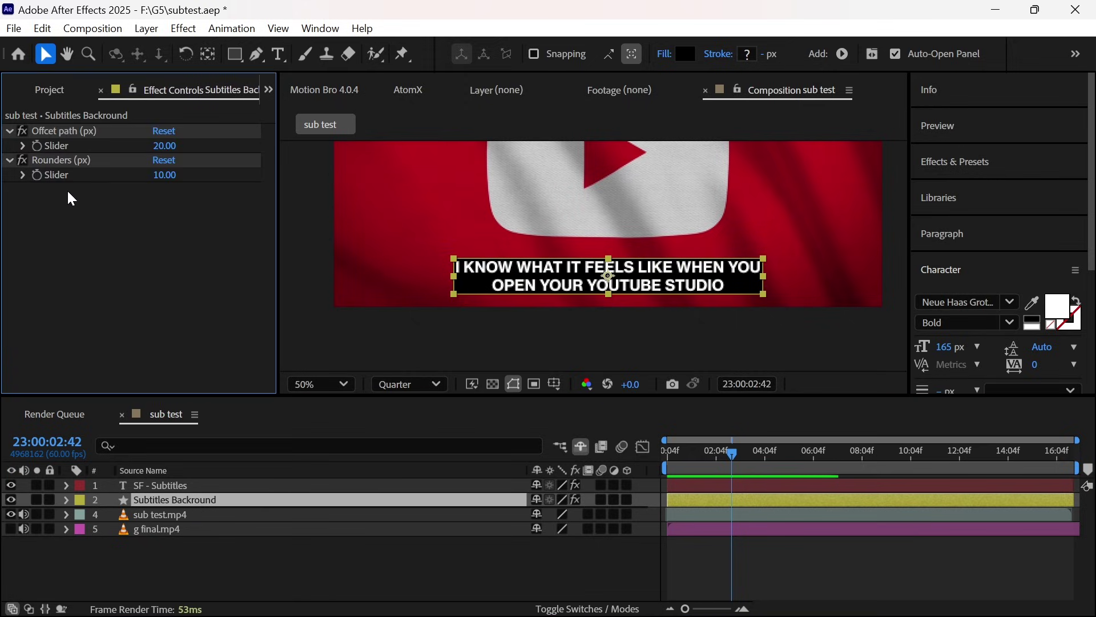
{"action": "left_click_drag", "start_coordinate": [163, 149], "coordinate": [216, 155]}
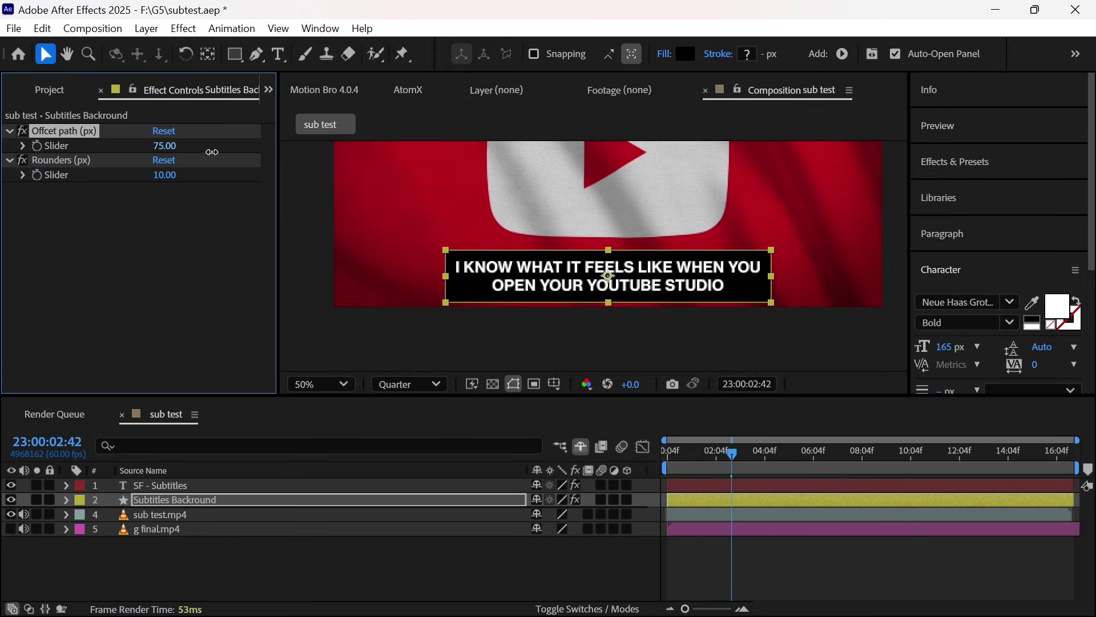
{"action": "left_click", "coordinate": [409, 384]}
{"action": "left_click", "coordinate": [420, 437]}
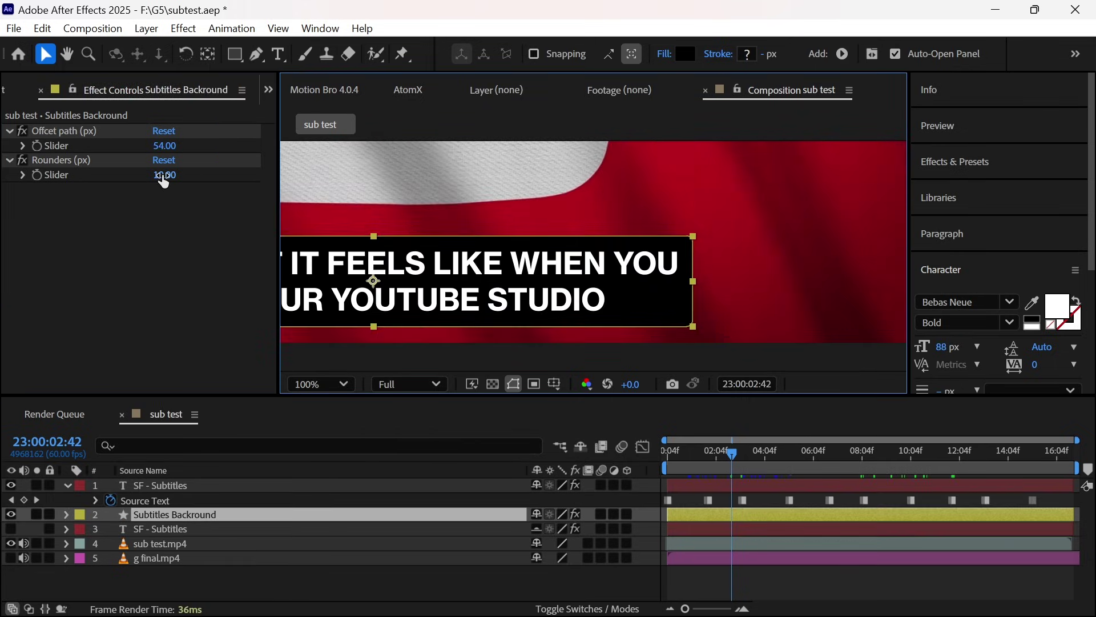
{"action": "left_click_drag", "start_coordinate": [164, 177], "coordinate": [181, 180]}
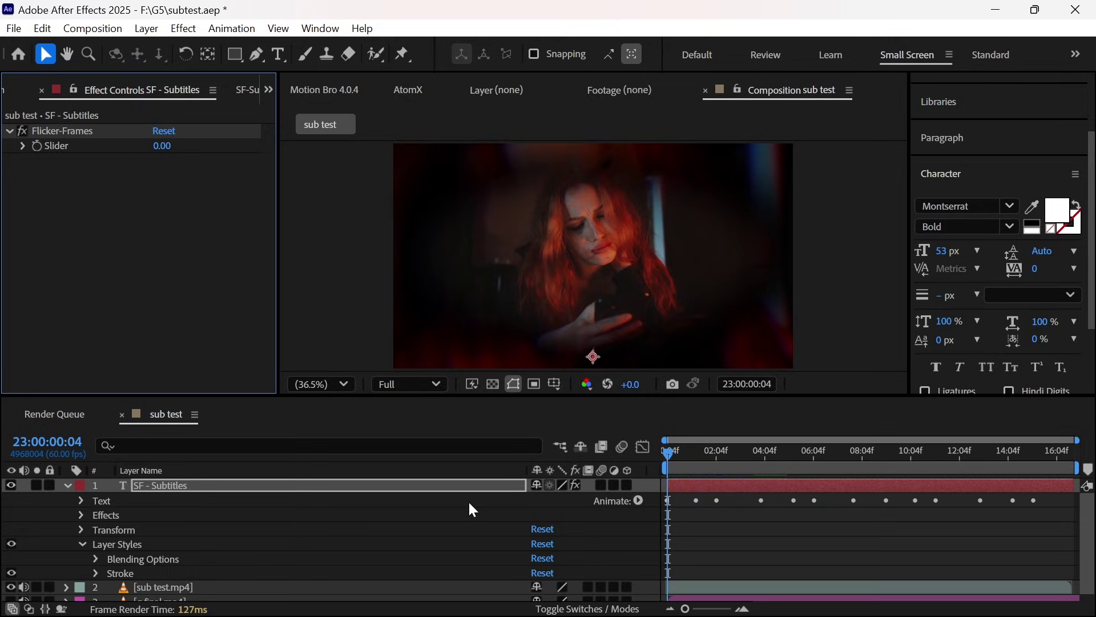
Reveal the Source Text keyframes, start the first subtitle slightly later, and review the captions
{"action": "key", "text": "u"}
{"action": "left_click_drag", "start_coordinate": [675, 464], "coordinate": [687, 463]}
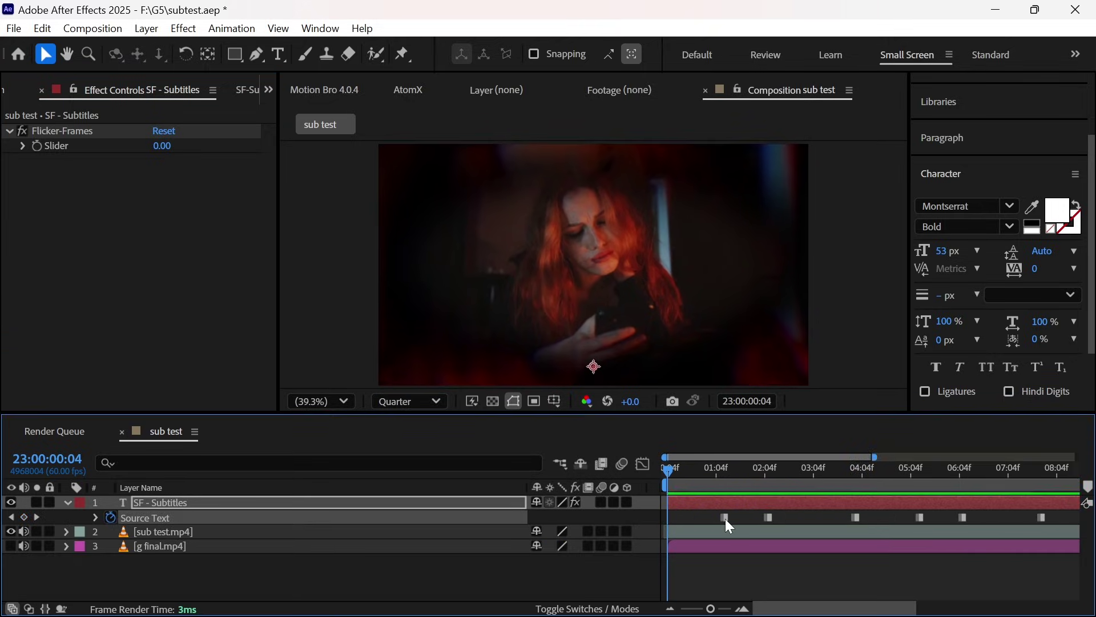
{"action": "mouse_move", "coordinate": [680, 543]}
{"action": "mouse_move", "coordinate": [675, 541]}
{"action": "left_mouse_down"}
{"action": "mouse_move", "coordinate": [663, 536]}
{"action": "mouse_move", "coordinate": [703, 543]}
{"action": "mouse_move", "coordinate": [669, 545]}
{"action": "left_mouse_up"}
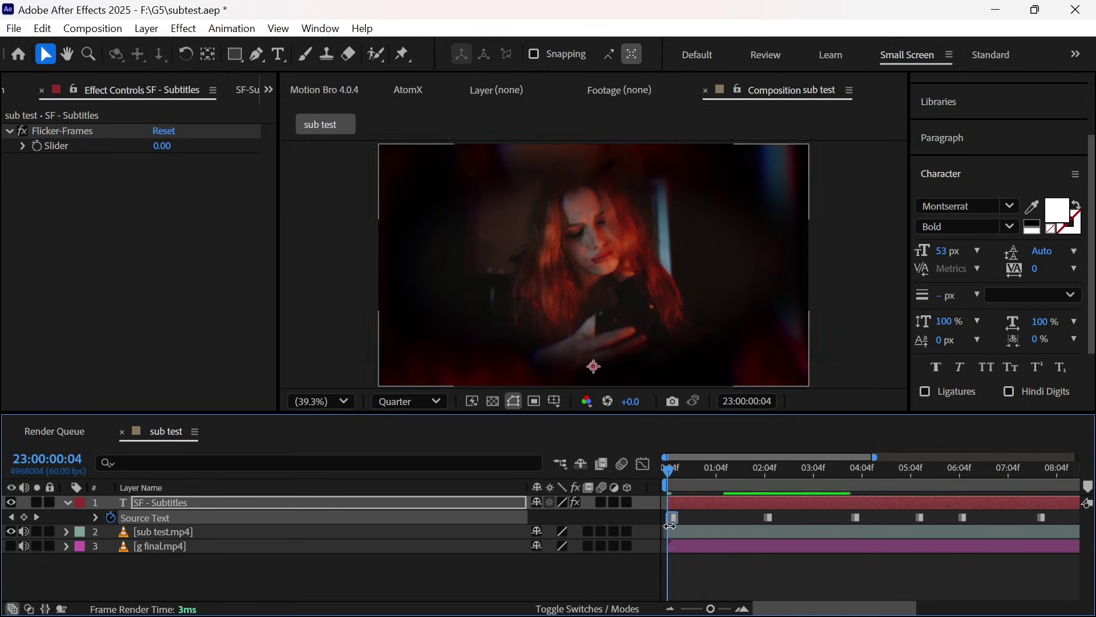
{"action": "left_click", "coordinate": [691, 481]}
{"action": "left_click", "coordinate": [773, 484]}
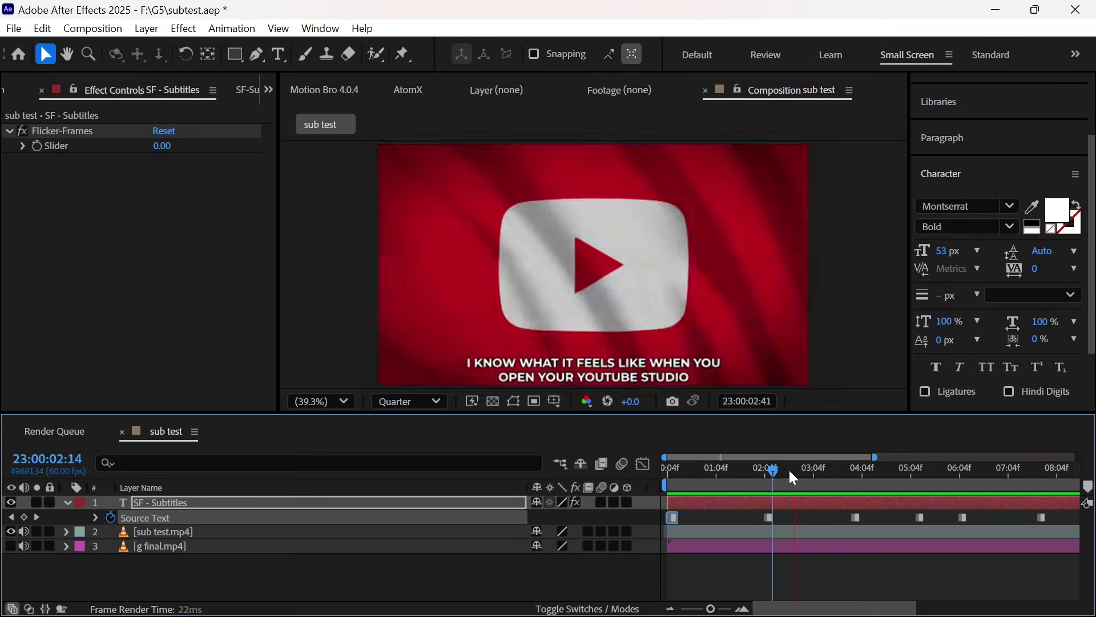
{"action": "left_click", "coordinate": [834, 479]}
{"action": "left_click", "coordinate": [914, 473]}
{"action": "left_click", "coordinate": [964, 474]}
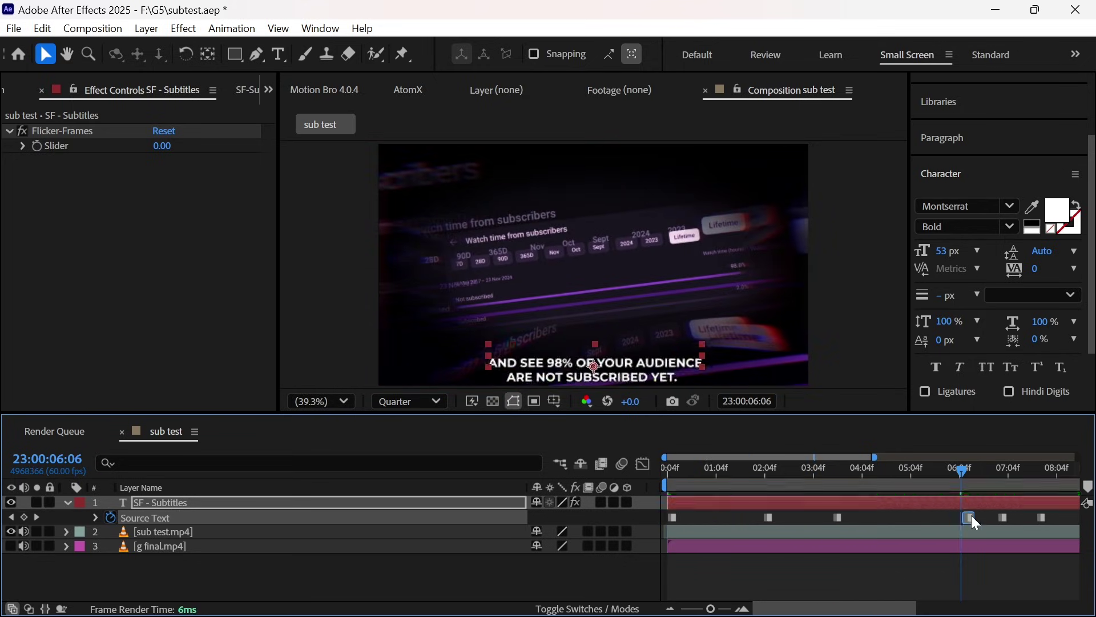
Show the g final.mp4 audio waveform and shift the subtitle keyframes to match the speech
{"action": "left_click", "coordinate": [776, 546]}
{"action": "key", "text": "l"}
{"action": "key", "text": "l"}
{"action": "left_click", "coordinate": [785, 474]}
{"action": "left_click", "coordinate": [831, 516]}
{"action": "left_click_drag", "start_coordinate": [1025, 510], "coordinate": [899, 512]}
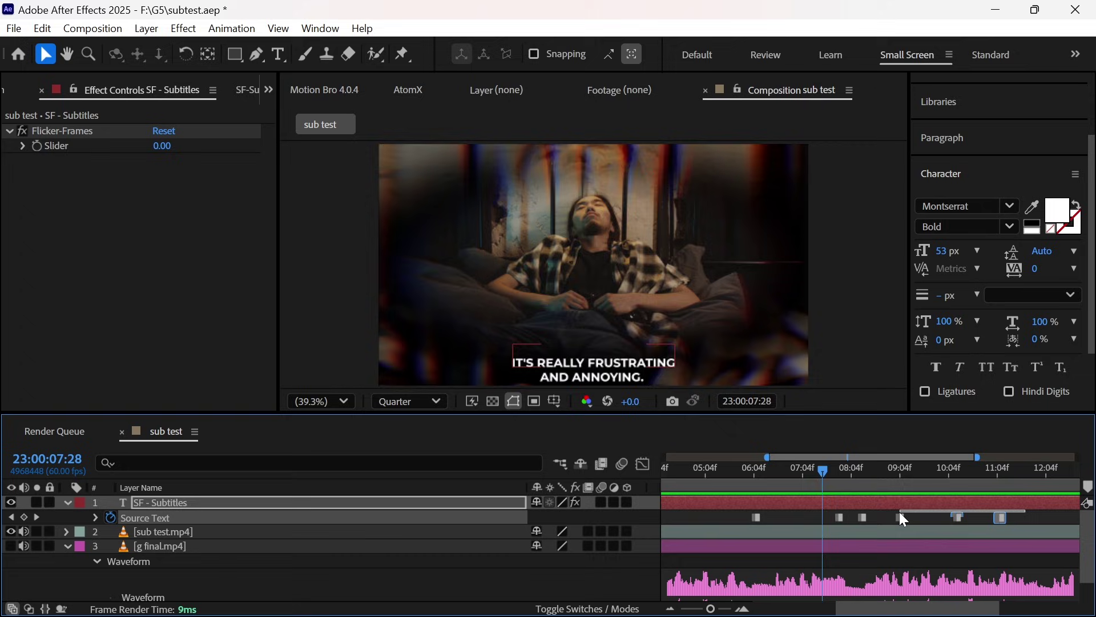
{"action": "left_click", "coordinate": [828, 475]}
{"action": "left_click", "coordinate": [868, 475]}
{"action": "left_click", "coordinate": [825, 479]}
Delete the late Source Text keyframes and select the last keyframe near 16:00
{"action": "scroll", "coordinate": [1006, 545], "scroll_direction": "down", "scroll_amount": 1}
{"action": "key", "text": "minus"}
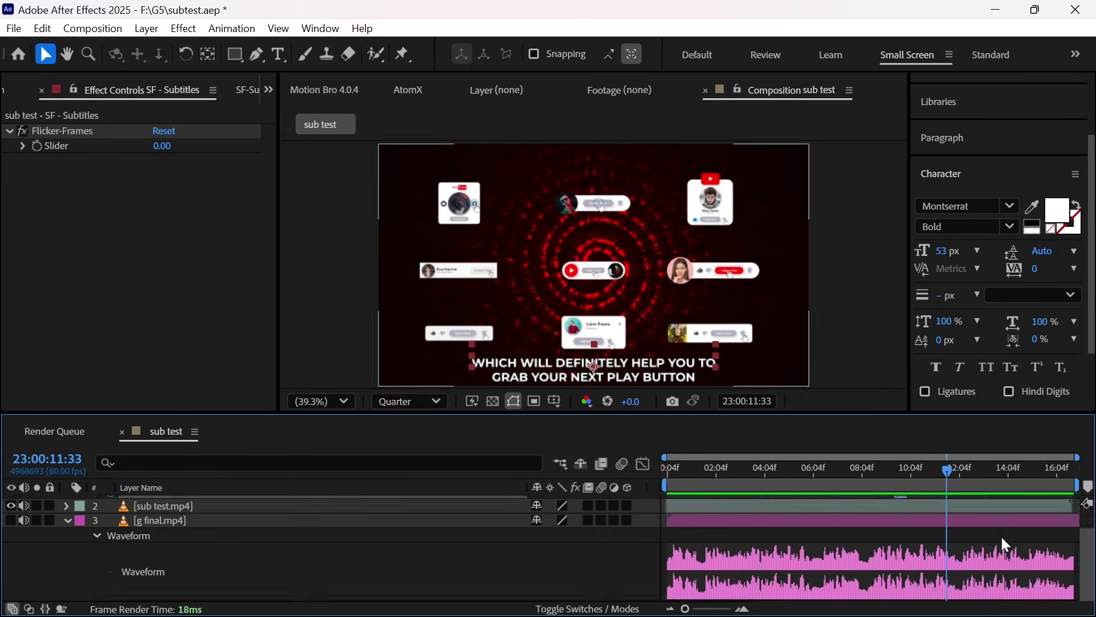
{"action": "scroll", "coordinate": [1002, 536], "scroll_direction": "up", "scroll_amount": 2}
{"action": "left_click", "coordinate": [934, 473]}
{"action": "left_click_drag", "start_coordinate": [957, 519], "coordinate": [1071, 515]}
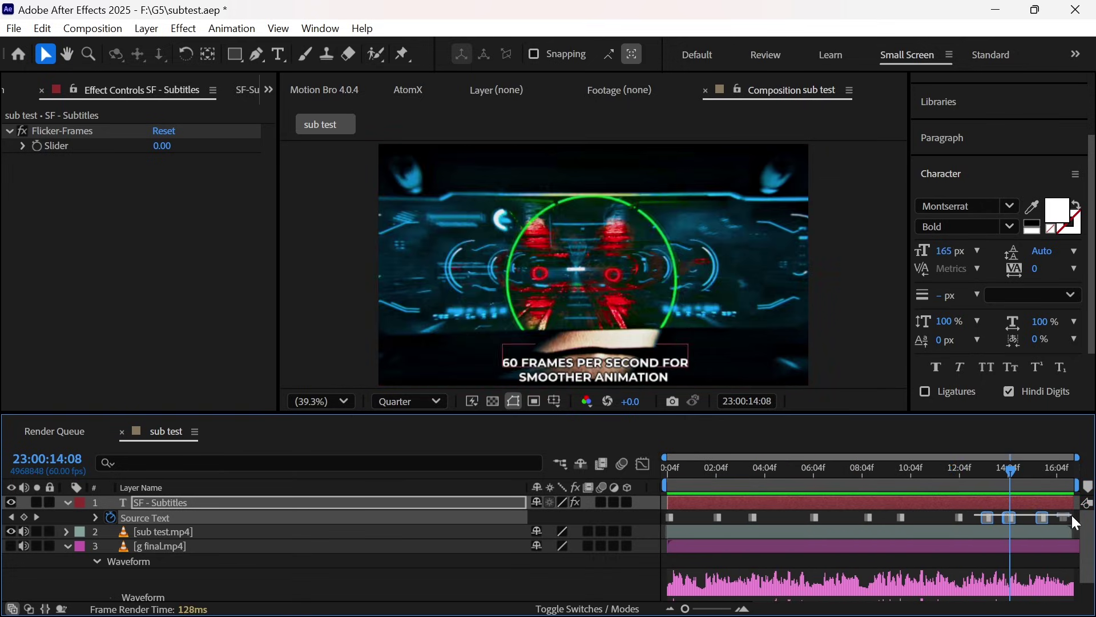
{"action": "key", "text": "Delete"}
{"action": "left_click", "coordinate": [1033, 469]}
{"action": "left_click", "coordinate": [1055, 517]}
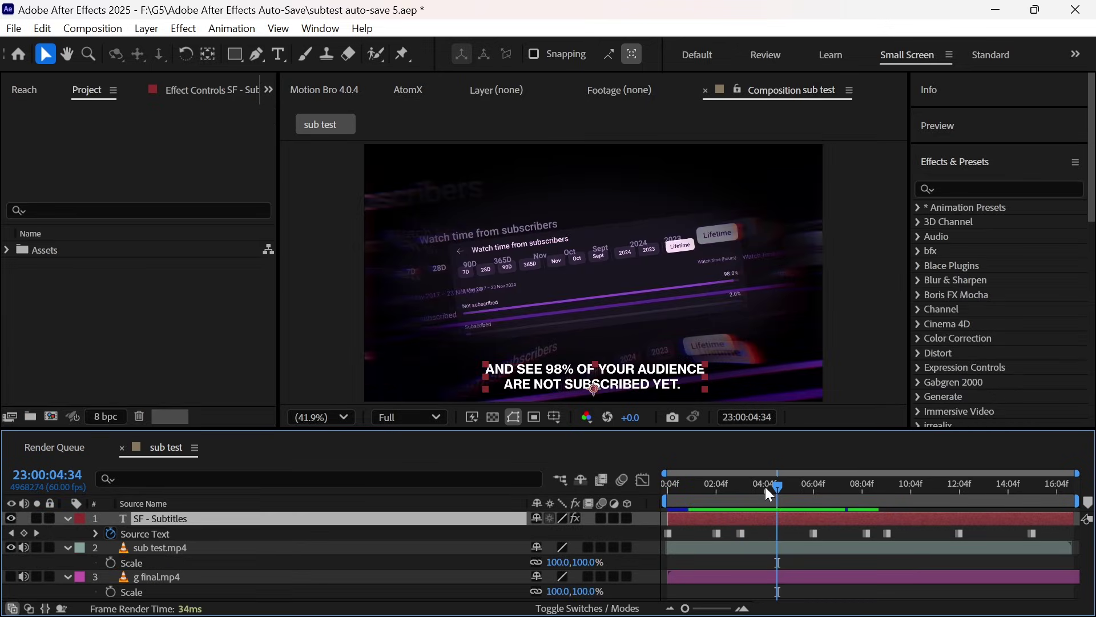
Change 'ARE HOT SUBSCRIBED YET' to 'ARE NOT SUBSCRIBED YET' in the script and apply it
{"action": "left_click_drag", "start_coordinate": [765, 486], "coordinate": [742, 486]}
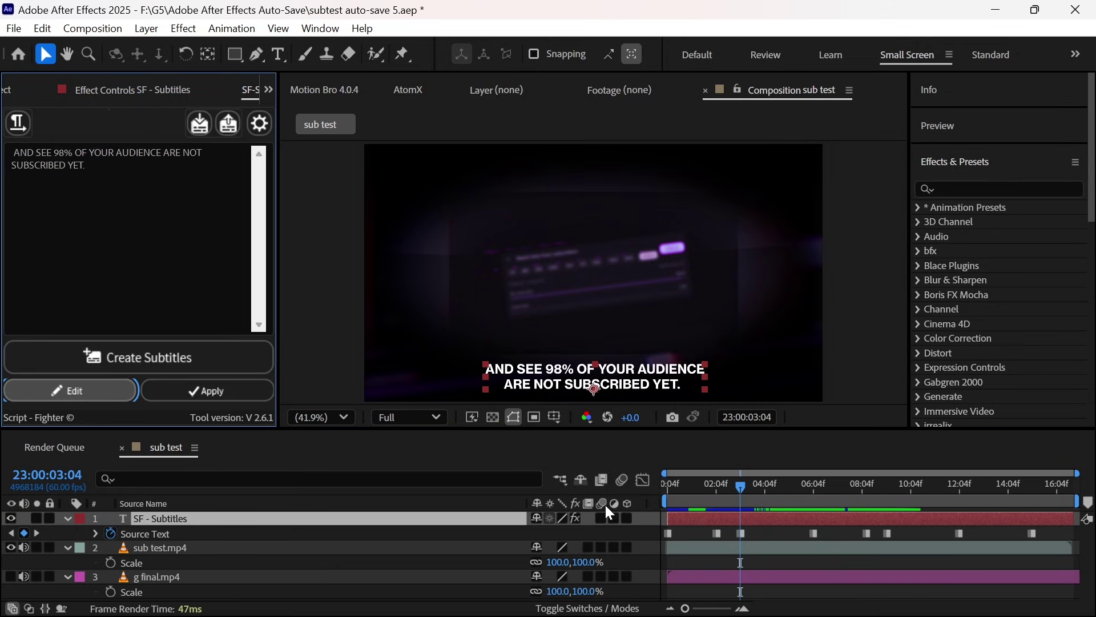
{"action": "left_click", "coordinate": [195, 153]}
{"action": "key", "text": "BackSpace"}
{"action": "type", "text": "H"}
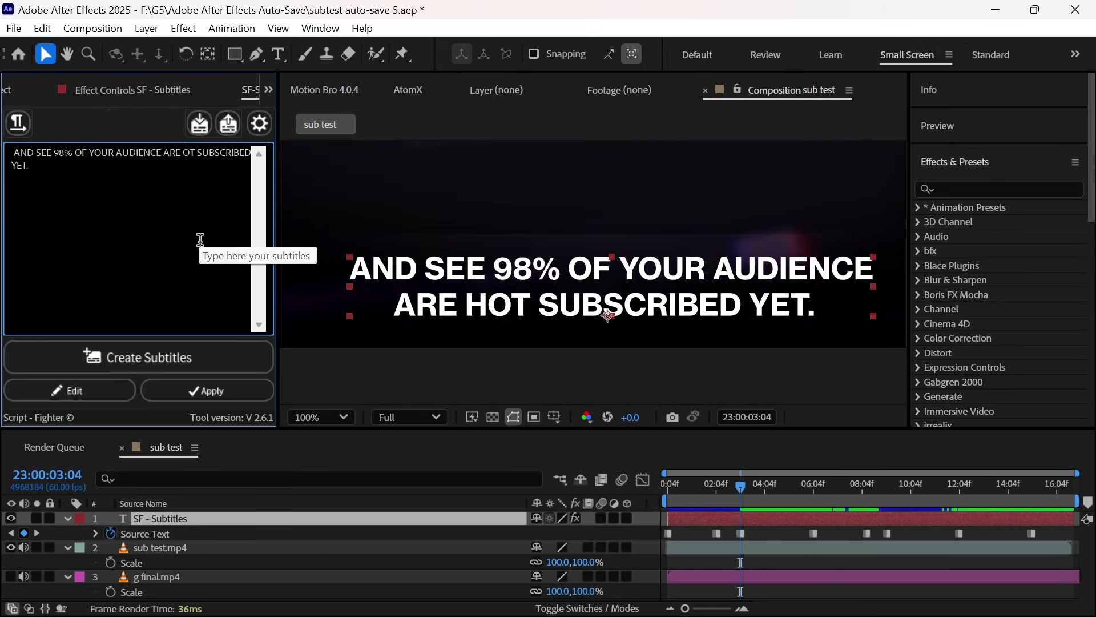
{"action": "type", "text": "N"}
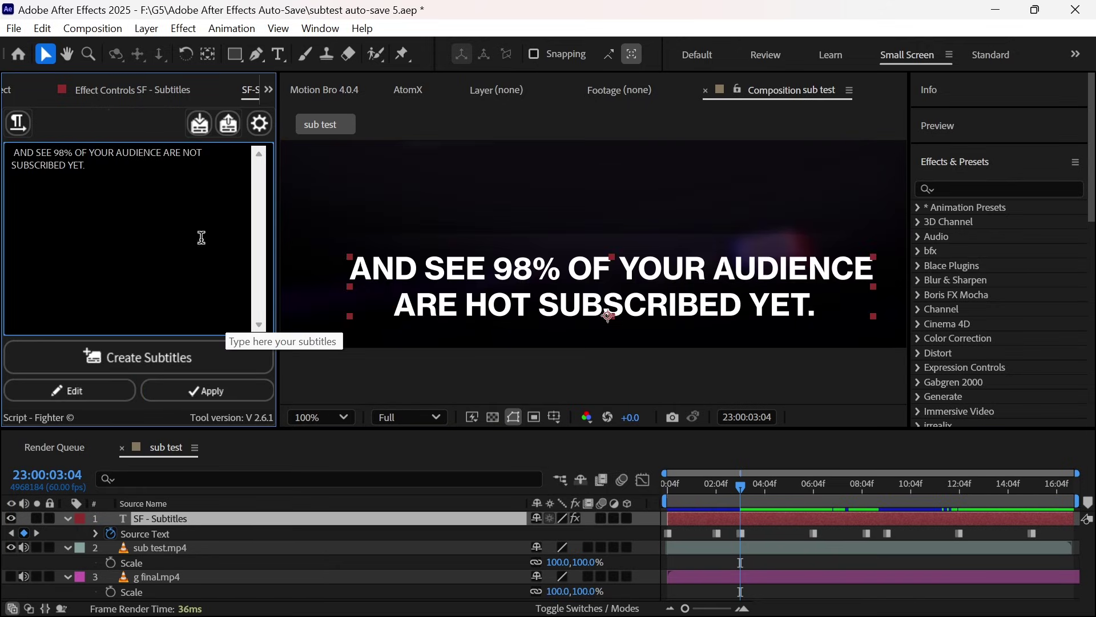
{"action": "left_click", "coordinate": [161, 393]}
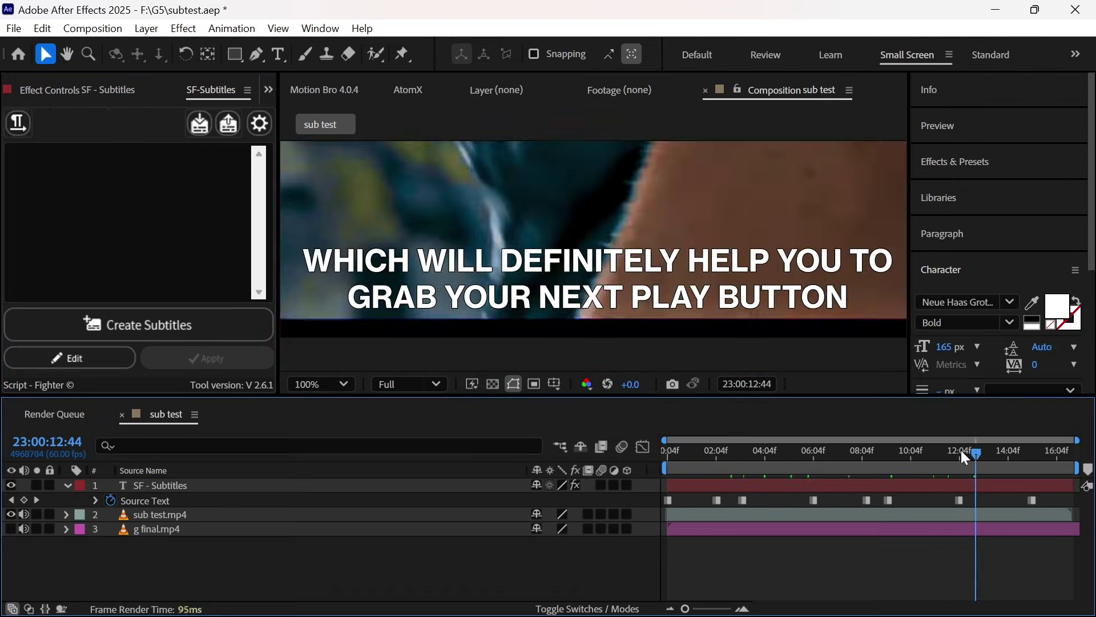
Select the SF - Subtitles layer and load its script into the SF-Subtitles panel with Edit
{"action": "left_click_drag", "start_coordinate": [961, 450], "coordinate": [776, 477]}
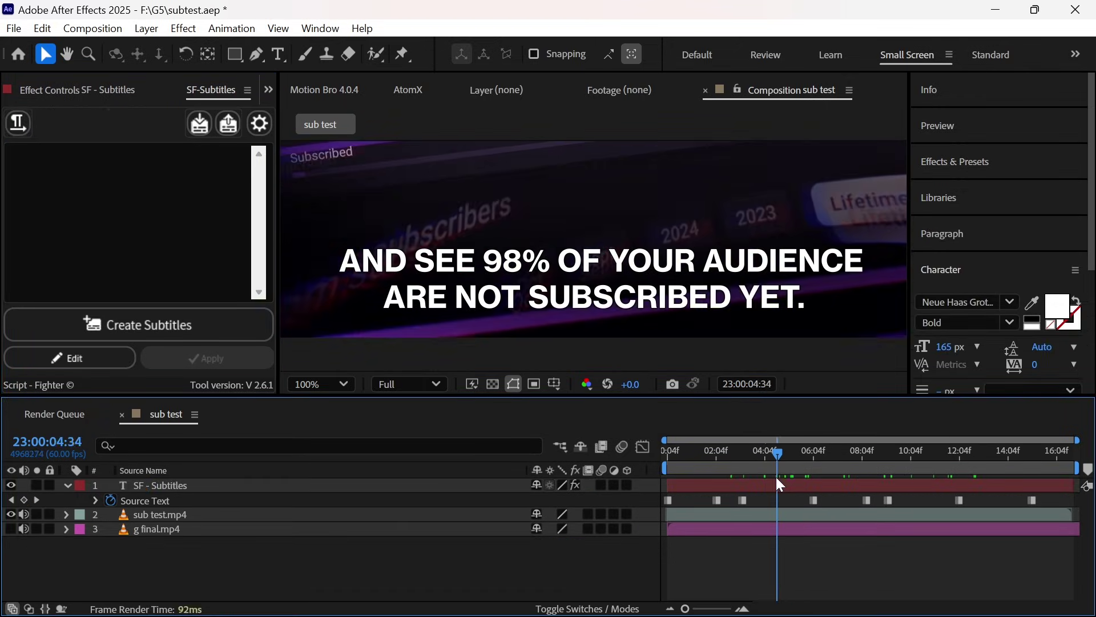
{"action": "left_click", "coordinate": [177, 501]}
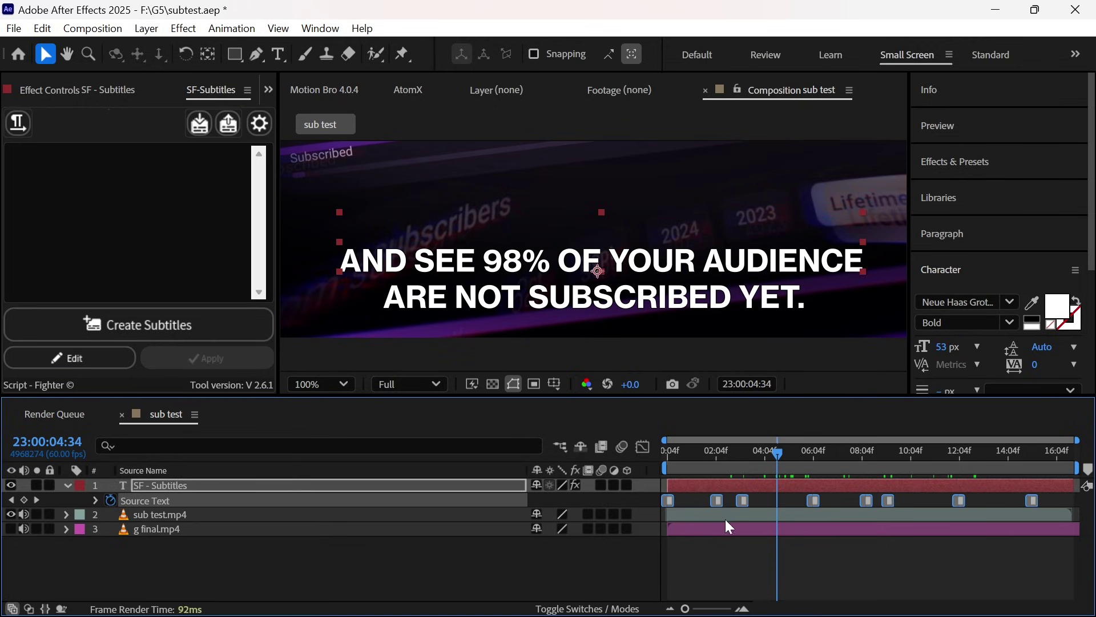
{"action": "left_click", "coordinate": [46, 361]}
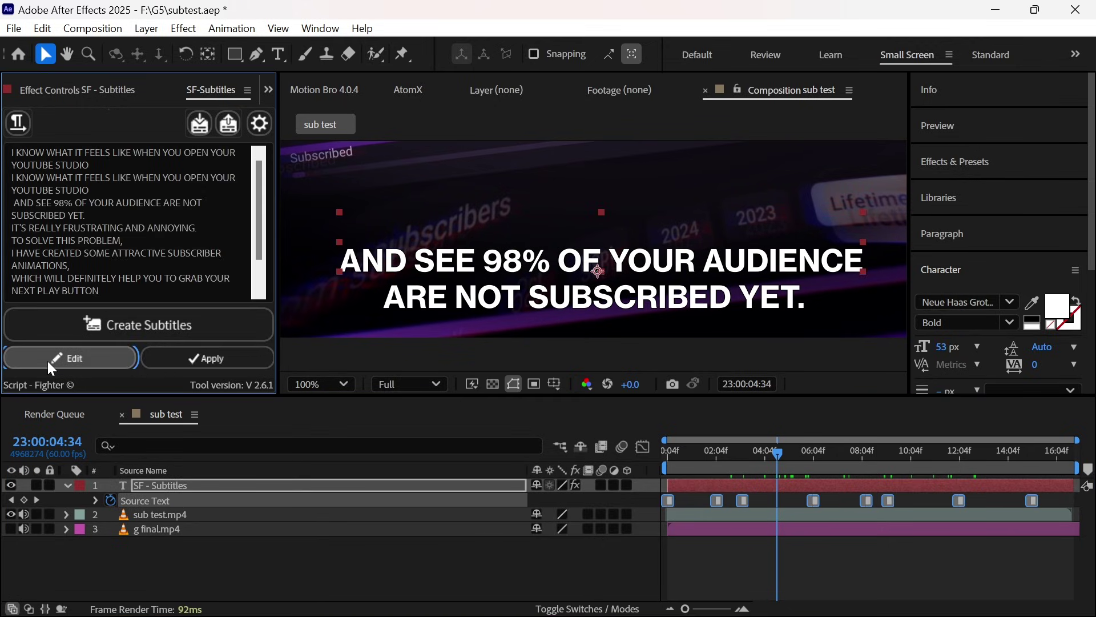
{"action": "scroll", "coordinate": [137, 224], "scroll_direction": "down", "scroll_amount": 1}
{"action": "scroll", "coordinate": [137, 224], "scroll_direction": "up", "scroll_amount": 1}
{"action": "scroll", "coordinate": [137, 224], "scroll_direction": "down", "scroll_amount": 1}
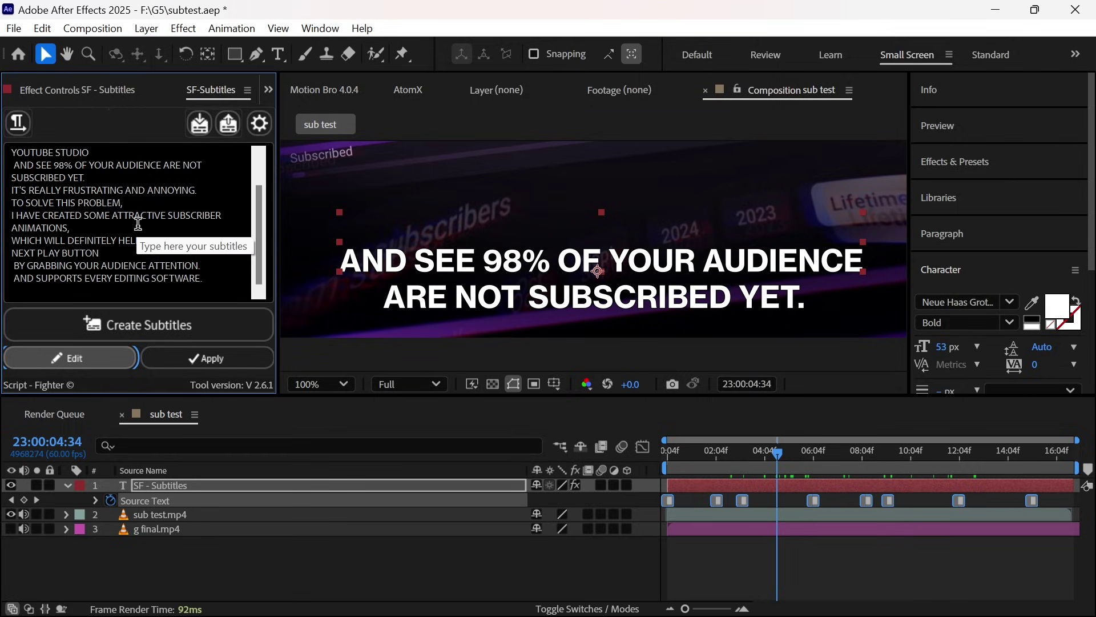
At the 06:14 subtitle, reselect the SF - Subtitles layer and reload its script for review
{"action": "left_click", "coordinate": [207, 358]}
{"action": "left_click", "coordinate": [278, 490]}
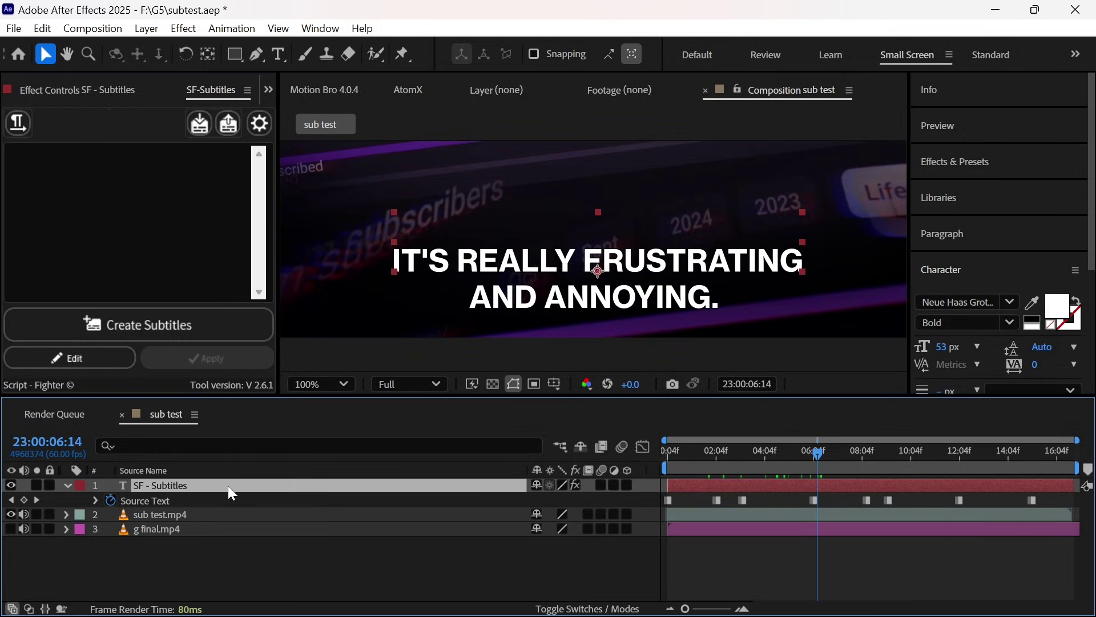
{"action": "left_click", "coordinate": [248, 578]}
{"action": "left_click", "coordinate": [276, 486]}
{"action": "left_click", "coordinate": [91, 361]}
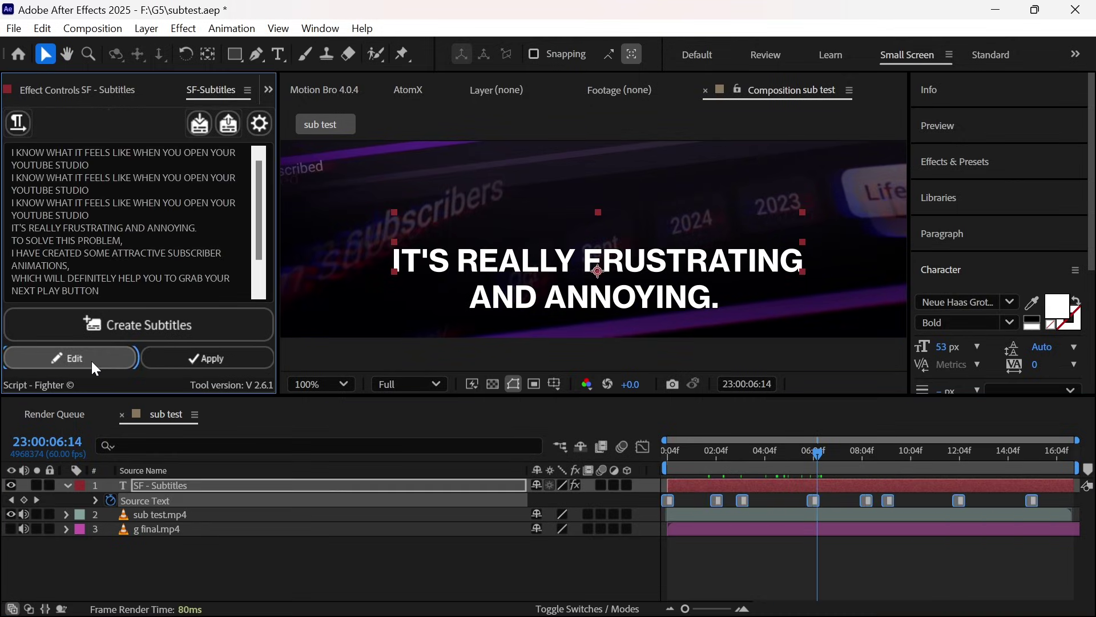
{"action": "scroll", "coordinate": [156, 264], "scroll_direction": "down", "scroll_amount": 1}
{"action": "scroll", "coordinate": [156, 264], "scroll_direction": "down", "scroll_amount": 1}
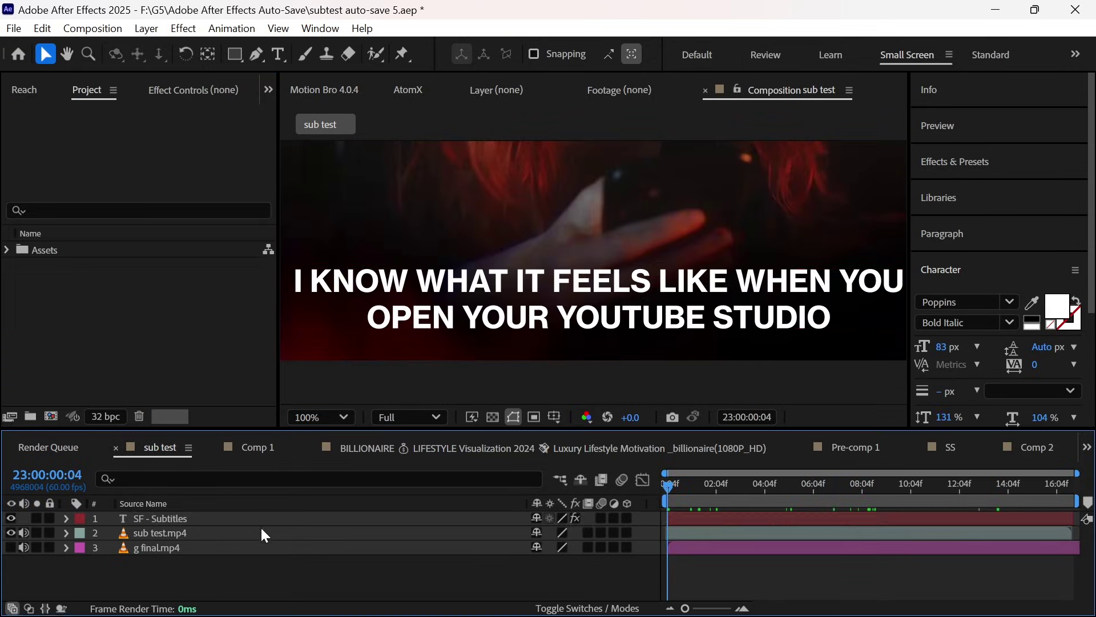
{"action": "left_click", "coordinate": [256, 520]}
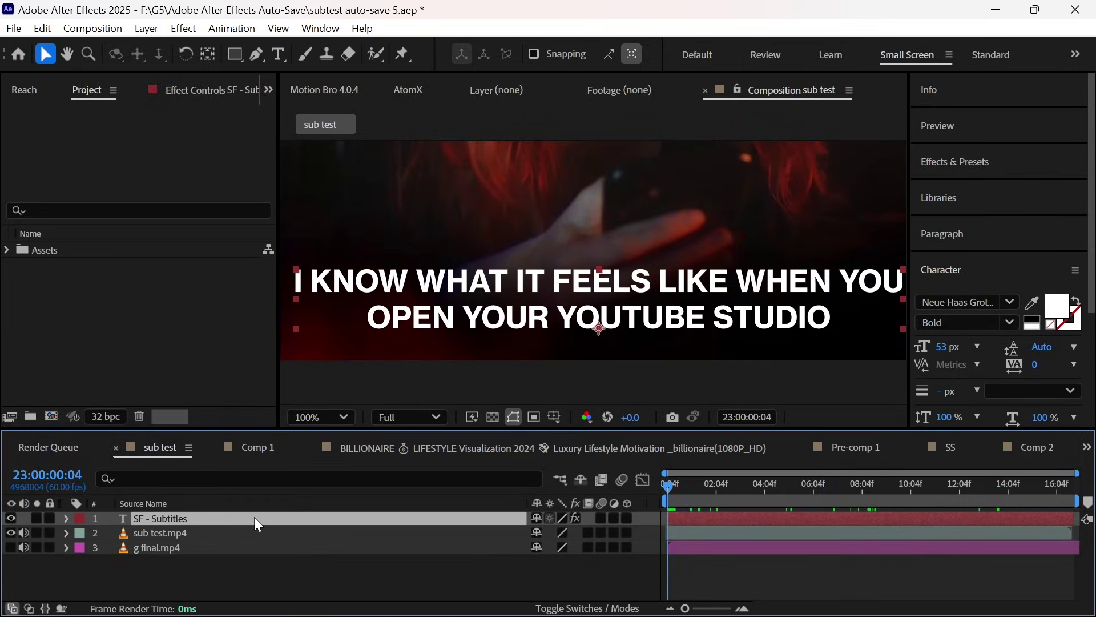
Select all Source Text keyframes and switch the subtitle font to Poppins
{"action": "key", "text": "u"}
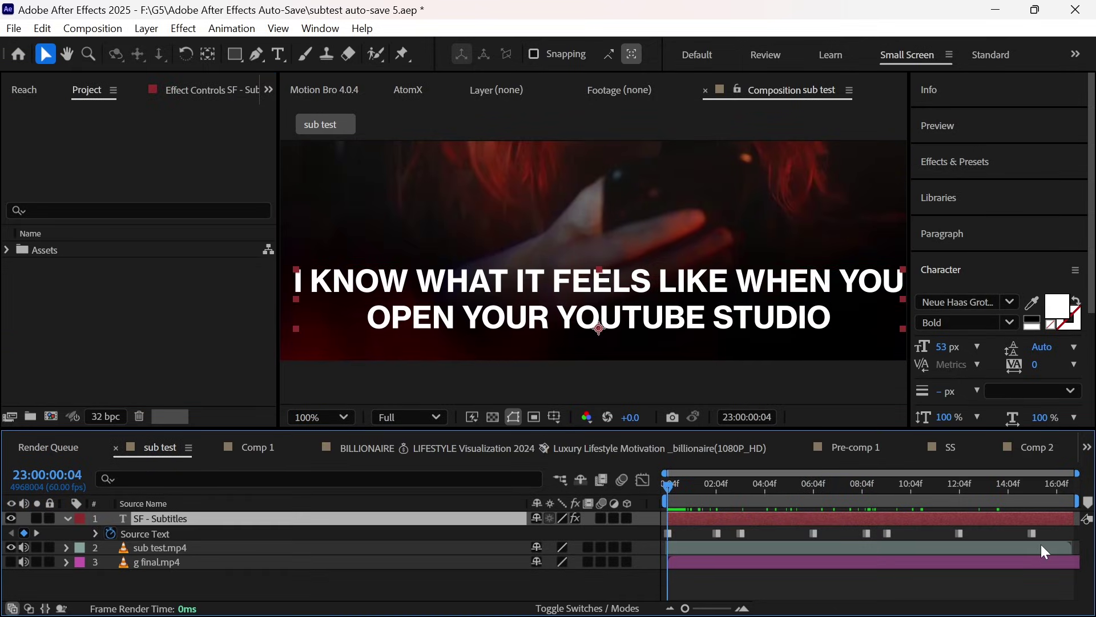
{"action": "left_click_drag", "start_coordinate": [1050, 539], "coordinate": [649, 540]}
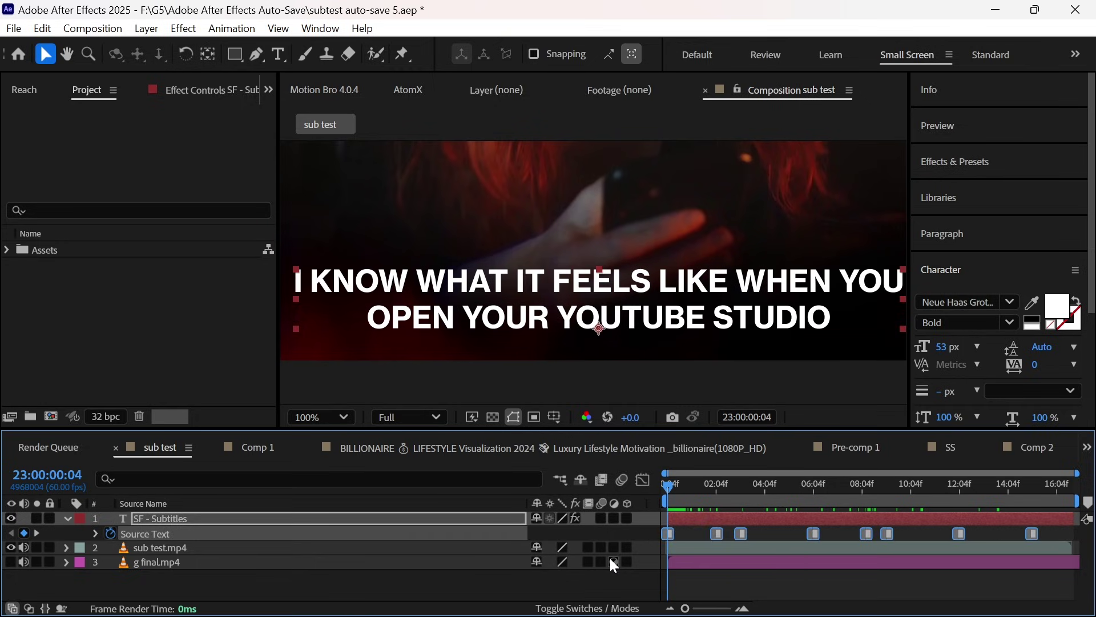
{"action": "left_click_drag", "start_coordinate": [703, 506], "coordinate": [741, 507]}
{"action": "left_click", "coordinate": [963, 301]}
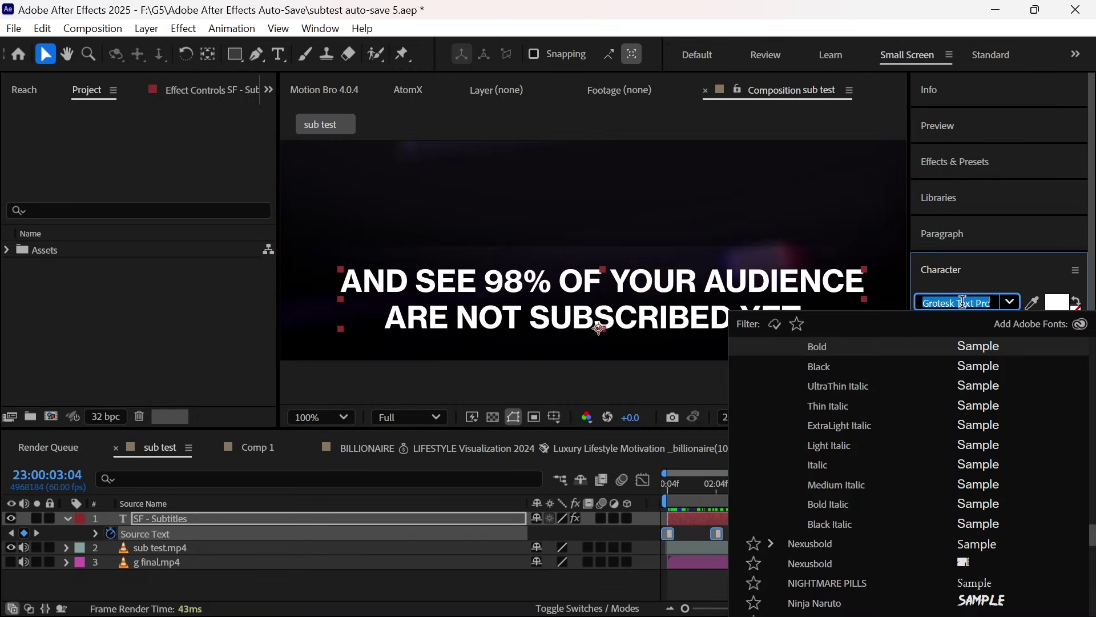
{"action": "type", "text": "poppi"}
{"action": "left_click", "coordinate": [875, 347]}
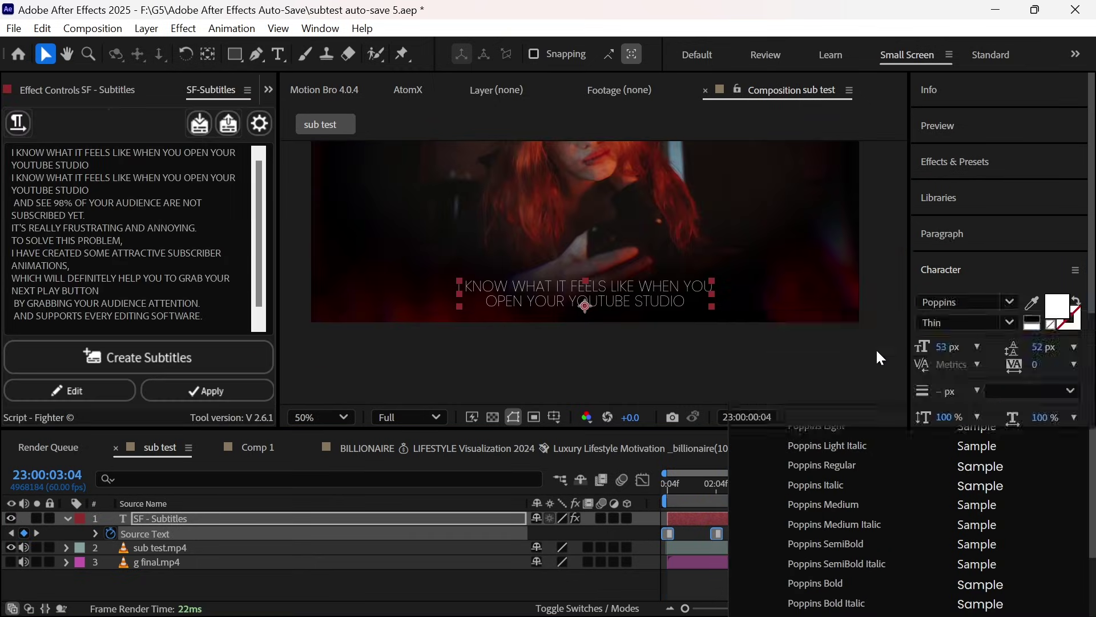
Set the subtitle font size to 83 px
{"action": "scroll", "coordinate": [1011, 318], "scroll_direction": "down", "scroll_amount": 2}
{"action": "scroll", "coordinate": [1013, 321], "scroll_direction": "down", "scroll_amount": 13}
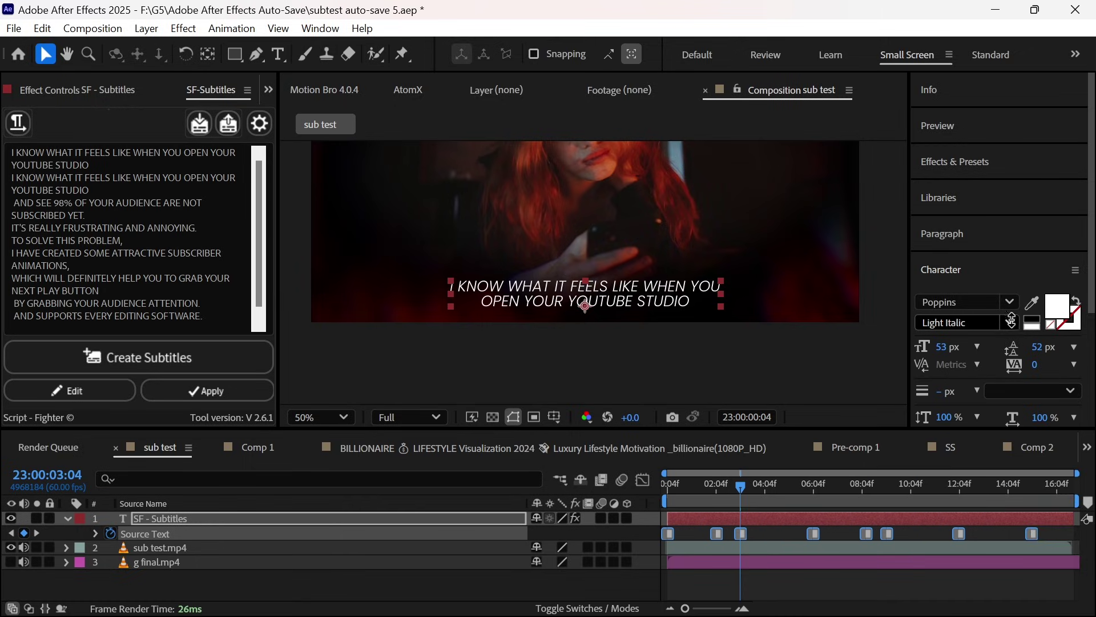
{"action": "scroll", "coordinate": [1016, 328], "scroll_direction": "up", "scroll_amount": 2}
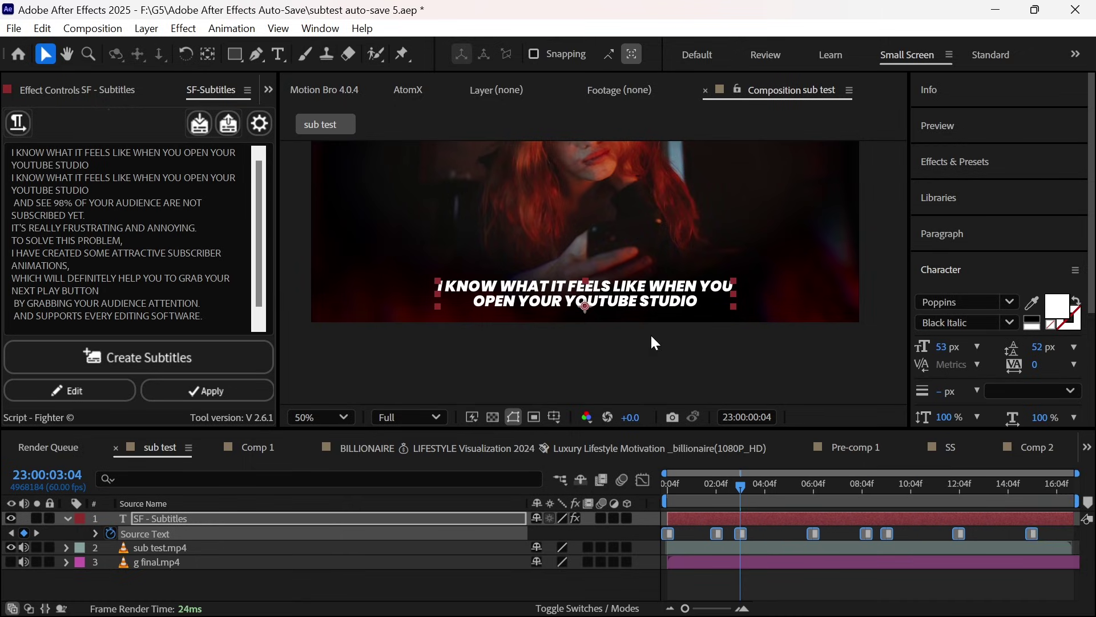
{"action": "scroll", "coordinate": [650, 340], "scroll_direction": "up", "scroll_amount": 2}
{"action": "key", "text": "h"}
{"action": "scroll", "coordinate": [670, 338], "scroll_direction": "down", "scroll_amount": 2}
{"action": "left_click_drag", "start_coordinate": [943, 352], "coordinate": [1047, 346]}
{"action": "scroll", "coordinate": [999, 285], "scroll_direction": "down", "scroll_amount": 3}
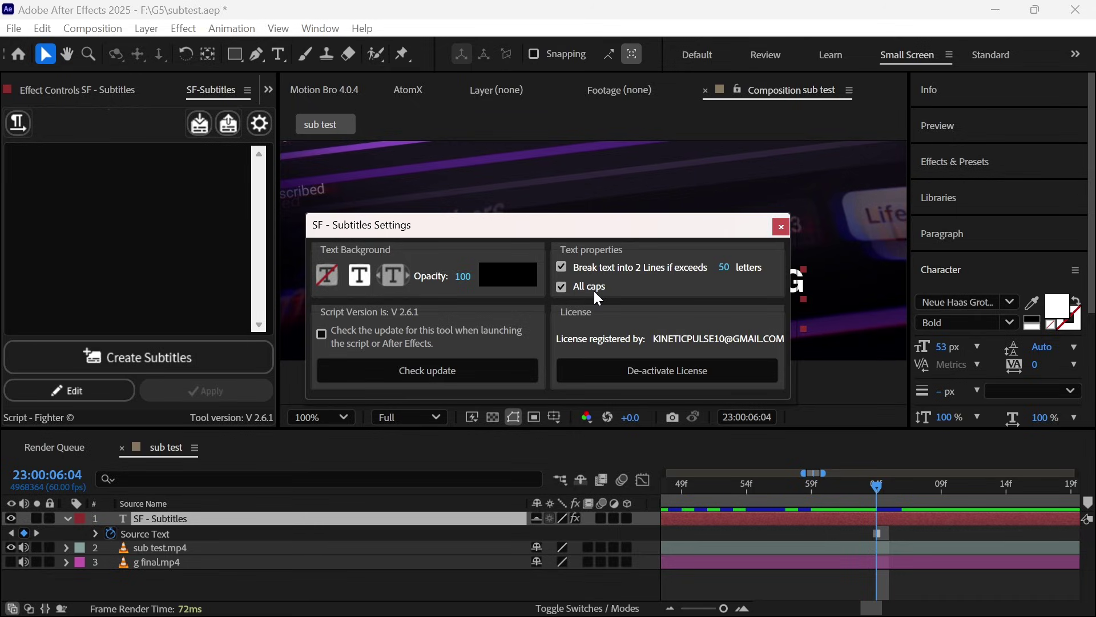
Turn All caps off and back on in the SF - Subtitles settings, then close them
{"action": "left_click", "coordinate": [566, 286]}
{"action": "left_click", "coordinate": [563, 287]}
{"action": "left_click", "coordinate": [781, 227]}
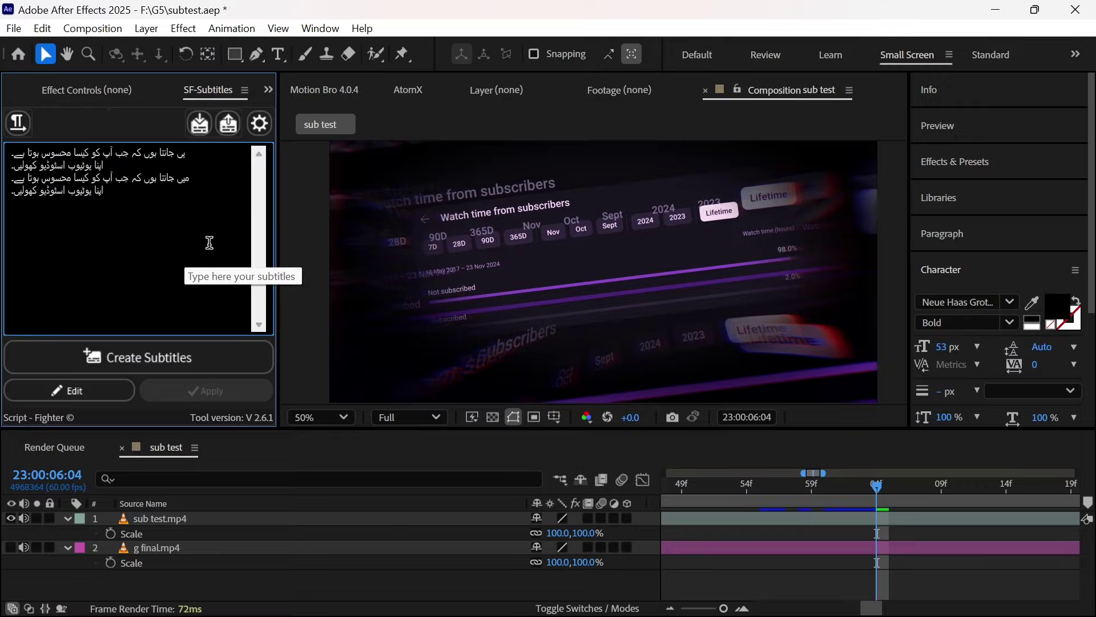
Split the first Urdu script line into two after the word آپ
{"action": "key", "text": "ctrl+a"}
{"action": "left_click", "coordinate": [66, 264]}
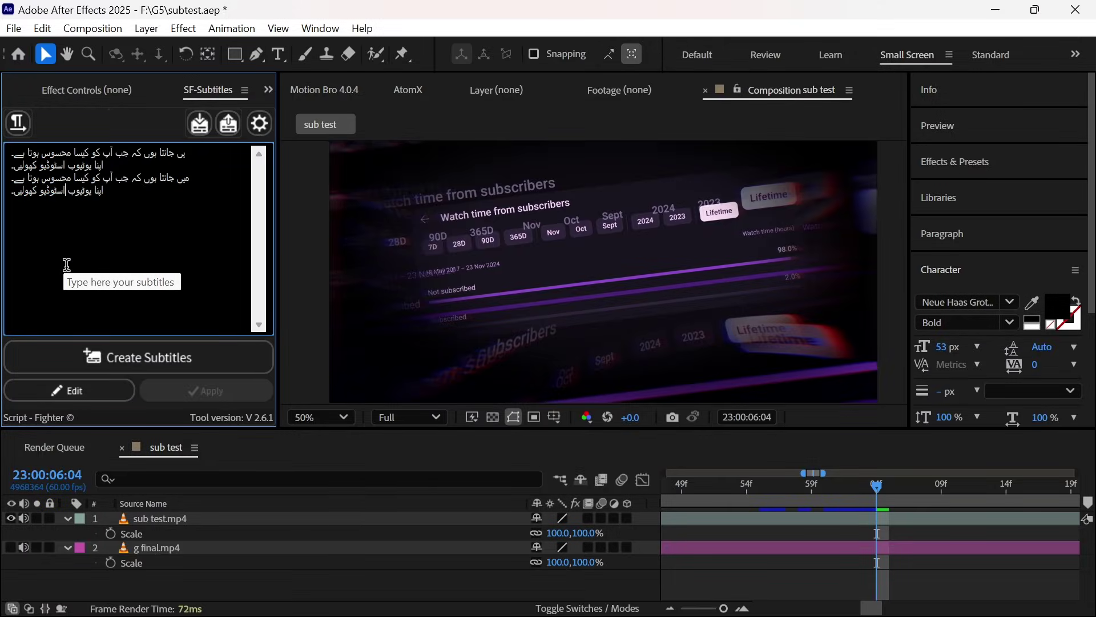
{"action": "left_click", "coordinate": [106, 151]}
{"action": "key", "text": "Return"}
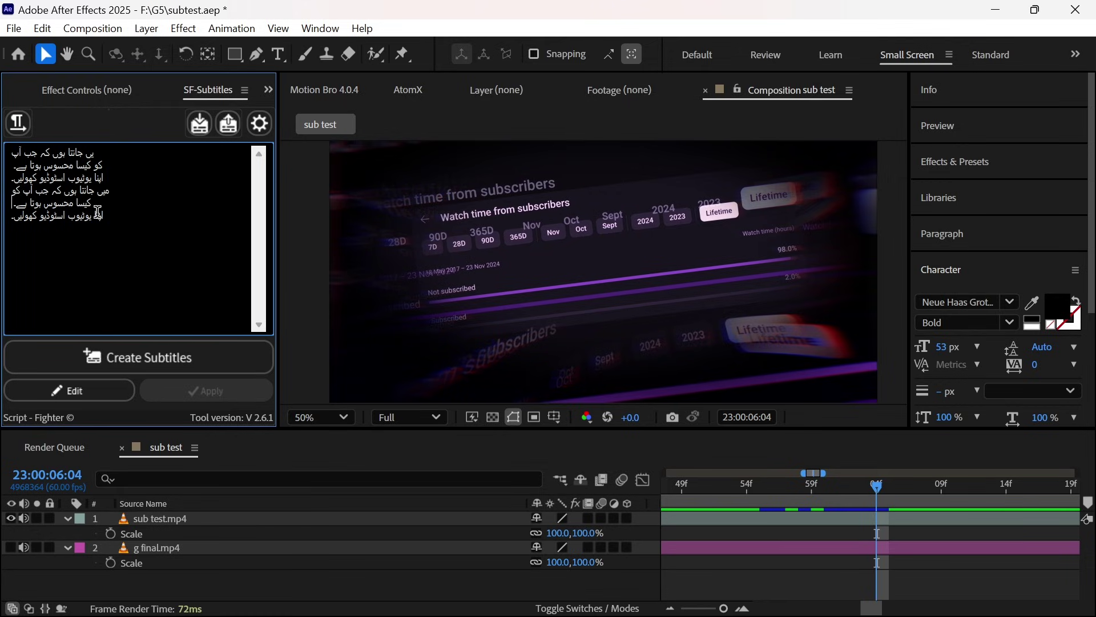
Set the script to right-to-left and create the Urdu subtitle layers, previewing a later caption
{"action": "left_click", "coordinate": [18, 123]}
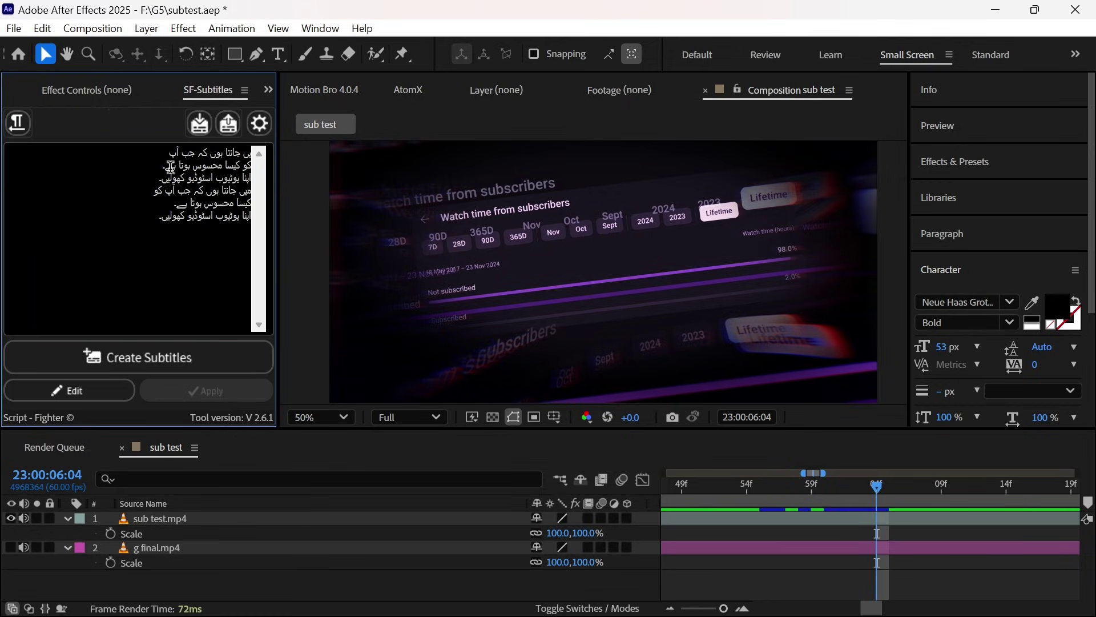
{"action": "left_click", "coordinate": [151, 365]}
{"action": "left_click_drag", "start_coordinate": [992, 489], "coordinate": [837, 528]}
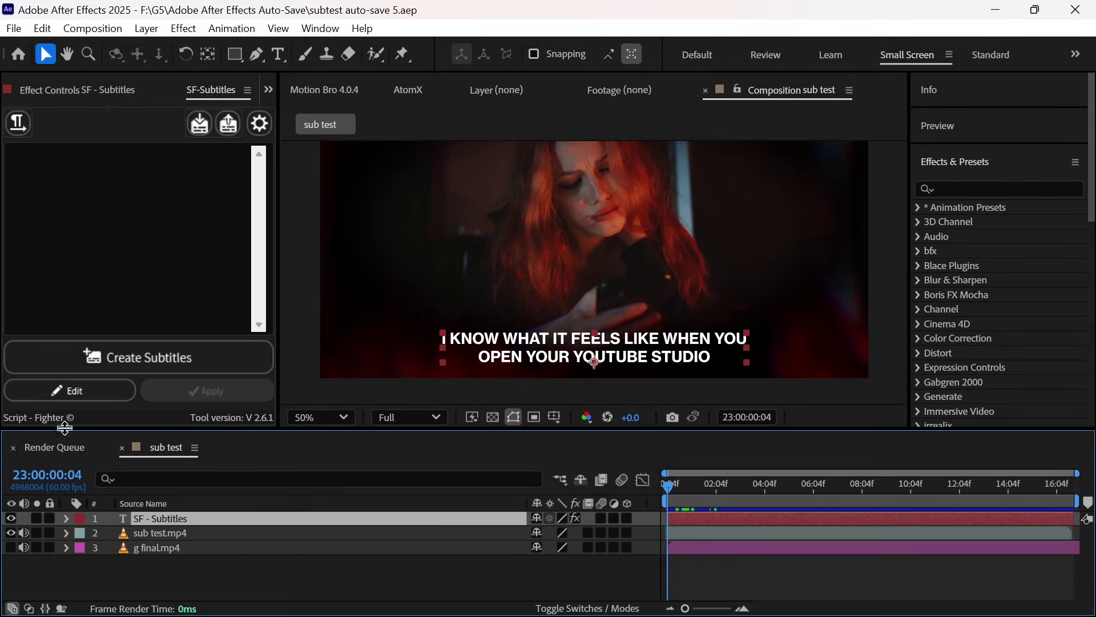
Save the subtitles as 'Subtitle file' in SubRip (*.srt) format
{"action": "left_click", "coordinate": [231, 129]}
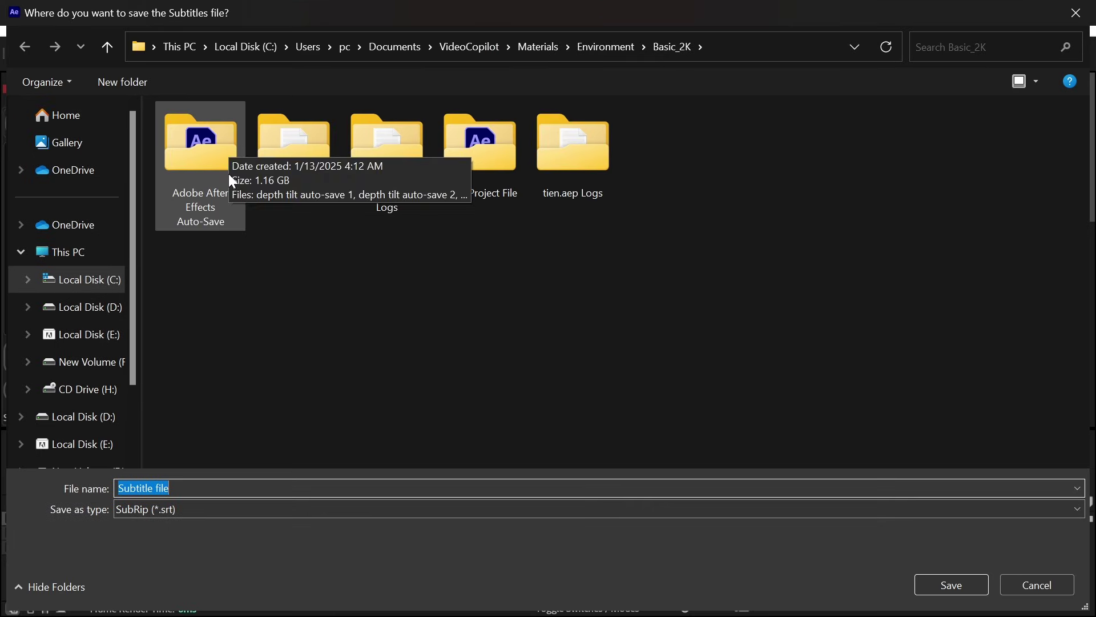
{"action": "left_click", "coordinate": [176, 514]}
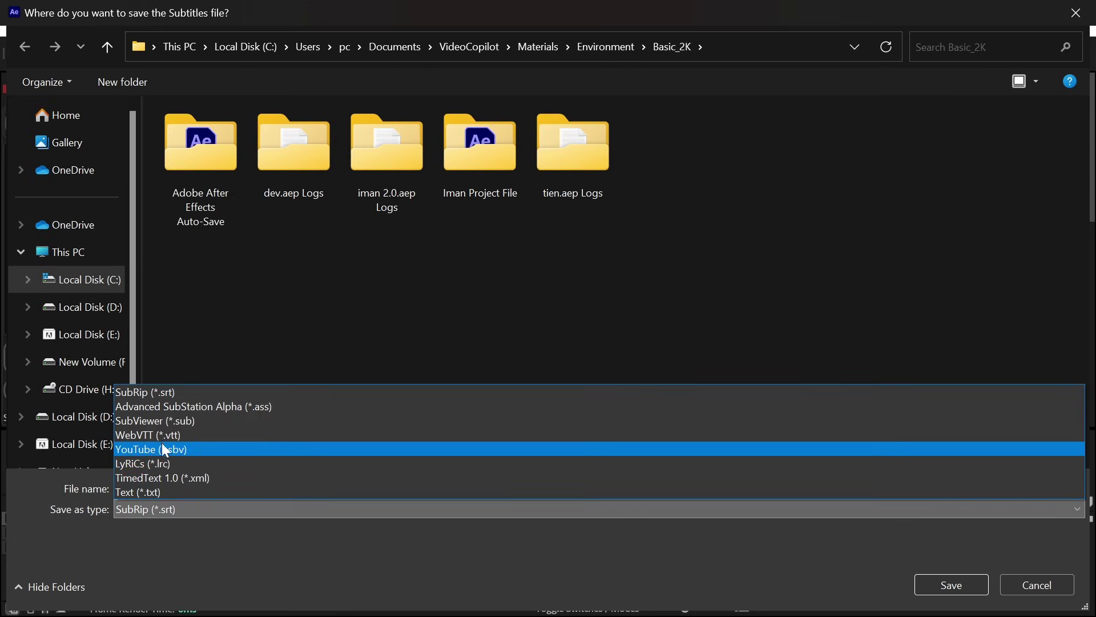
{"action": "left_click", "coordinate": [172, 394]}
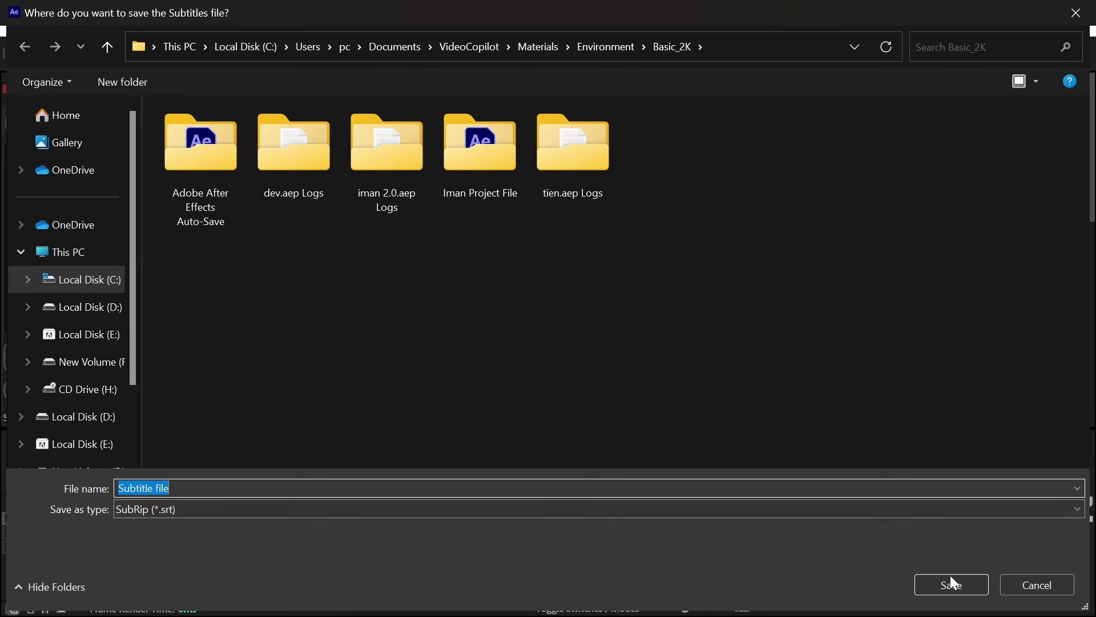
{"action": "left_click", "coordinate": [960, 589]}
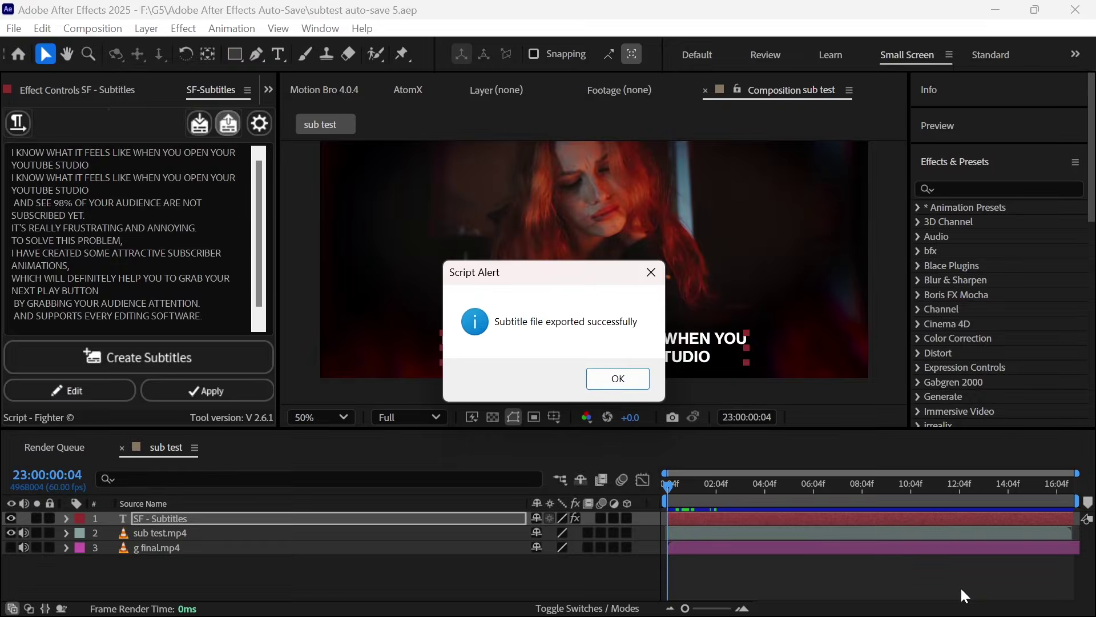